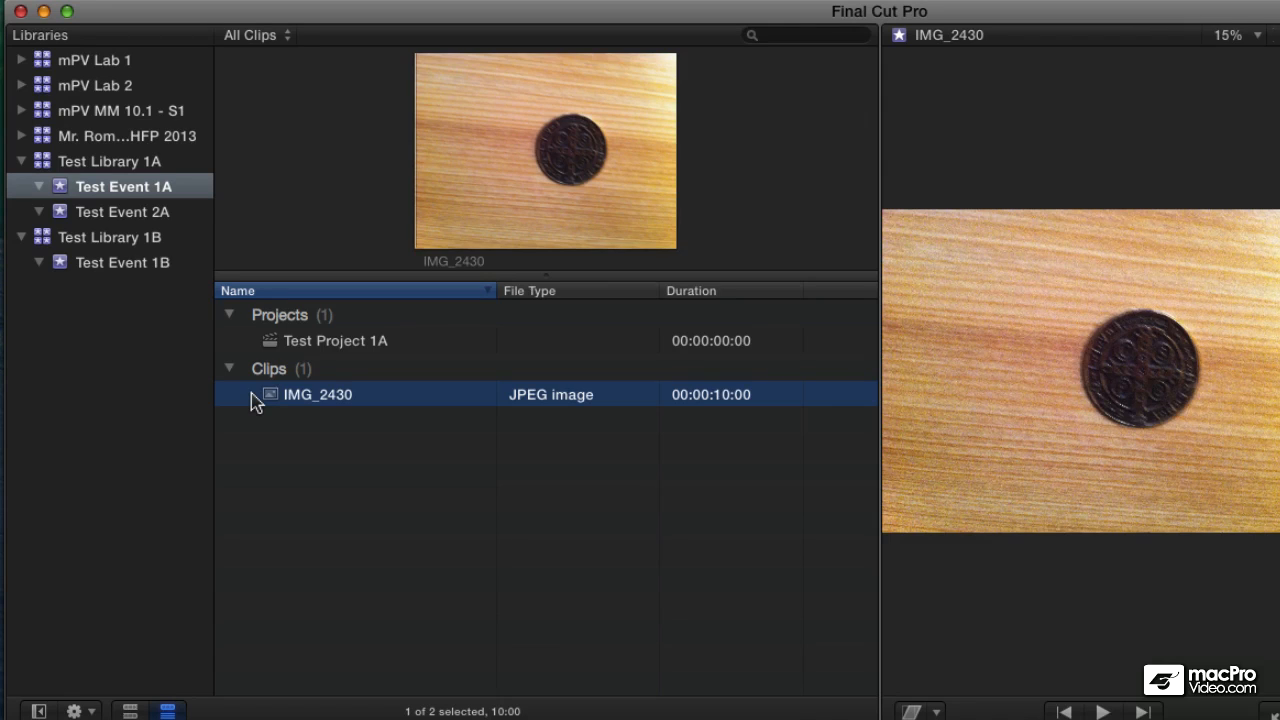
Move the IMG_2430 clip from Test Event 1A to Test Event 2A, and return it to Test Event 1A
click(251, 392)
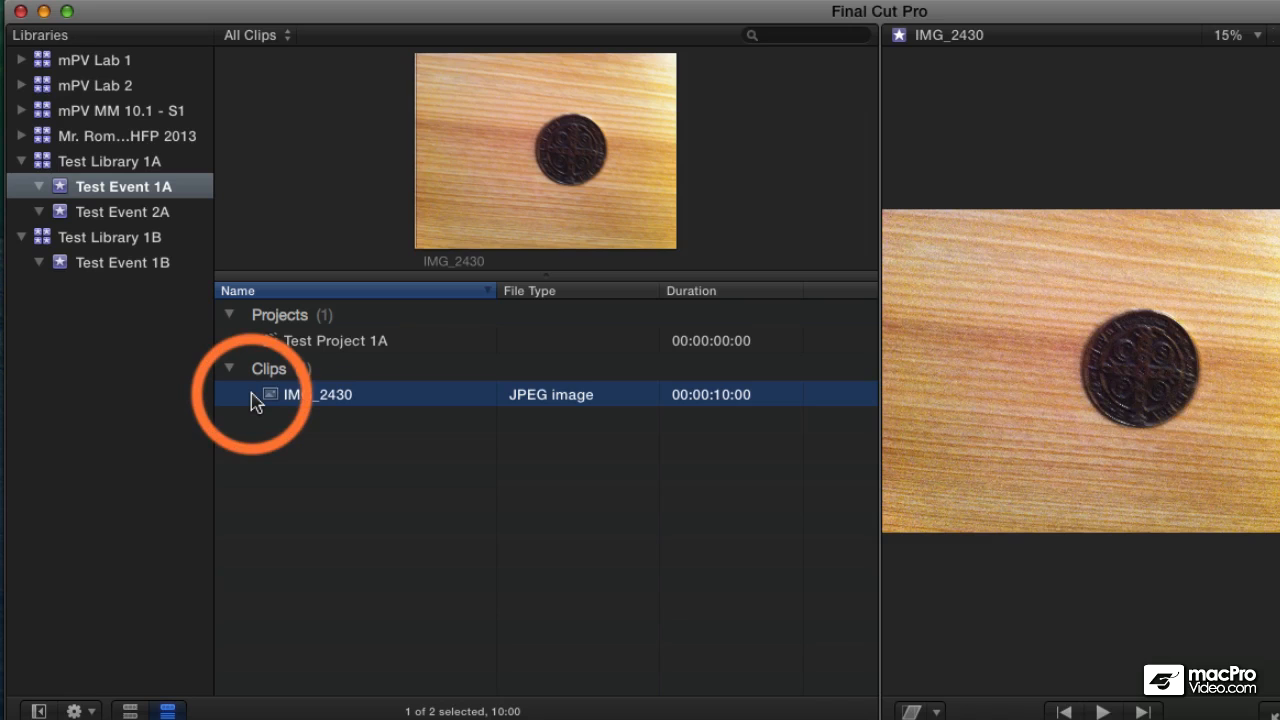
drag(251, 392, 147, 218)
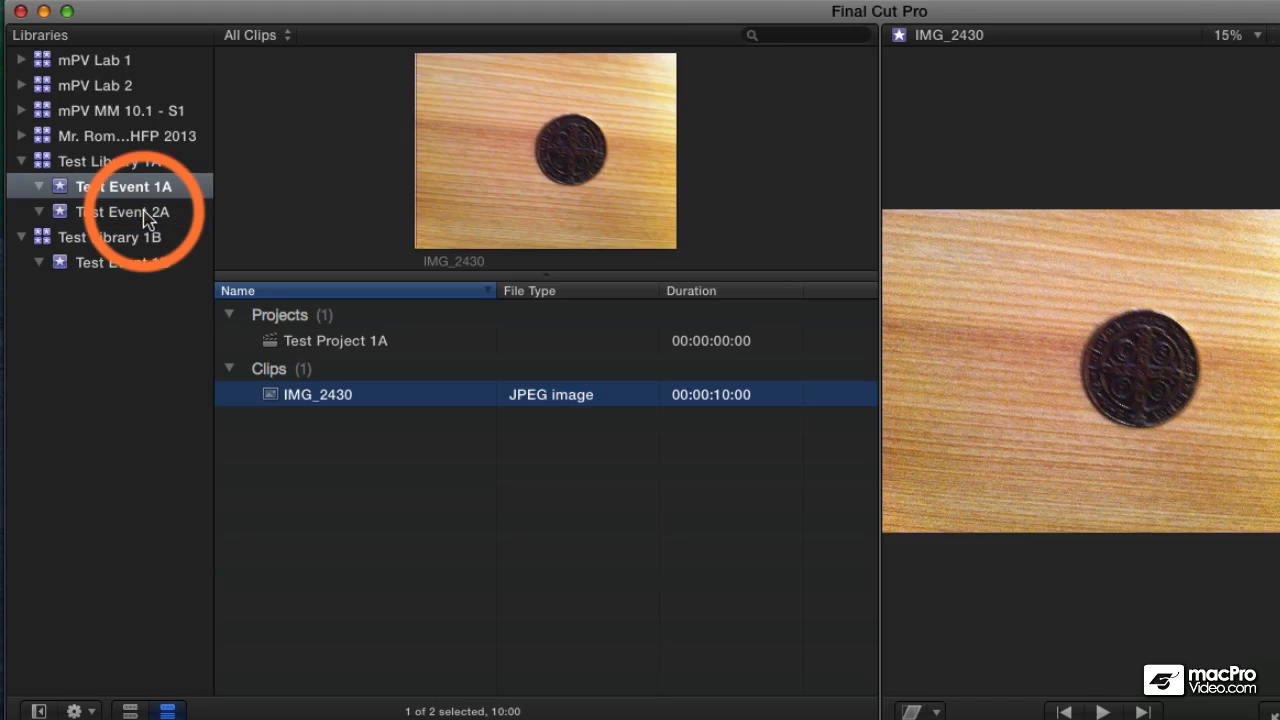
click(147, 216)
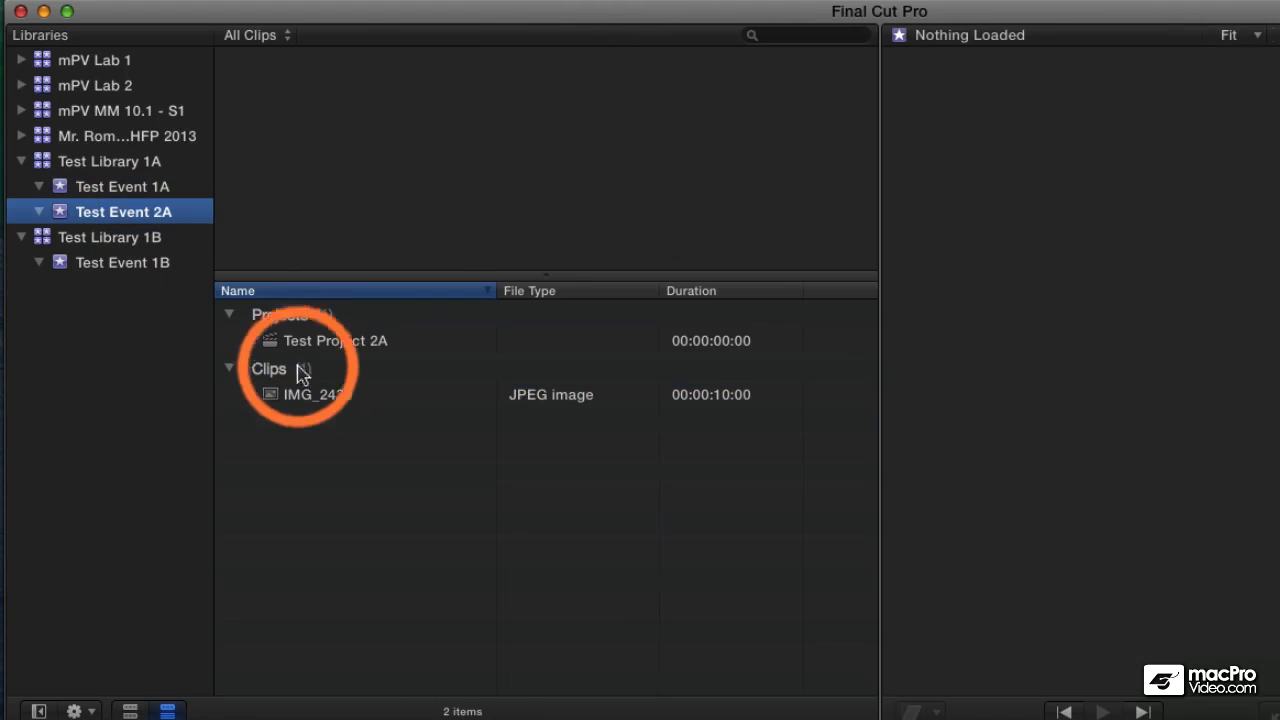
click(310, 399)
drag(310, 399, 157, 186)
click(150, 186)
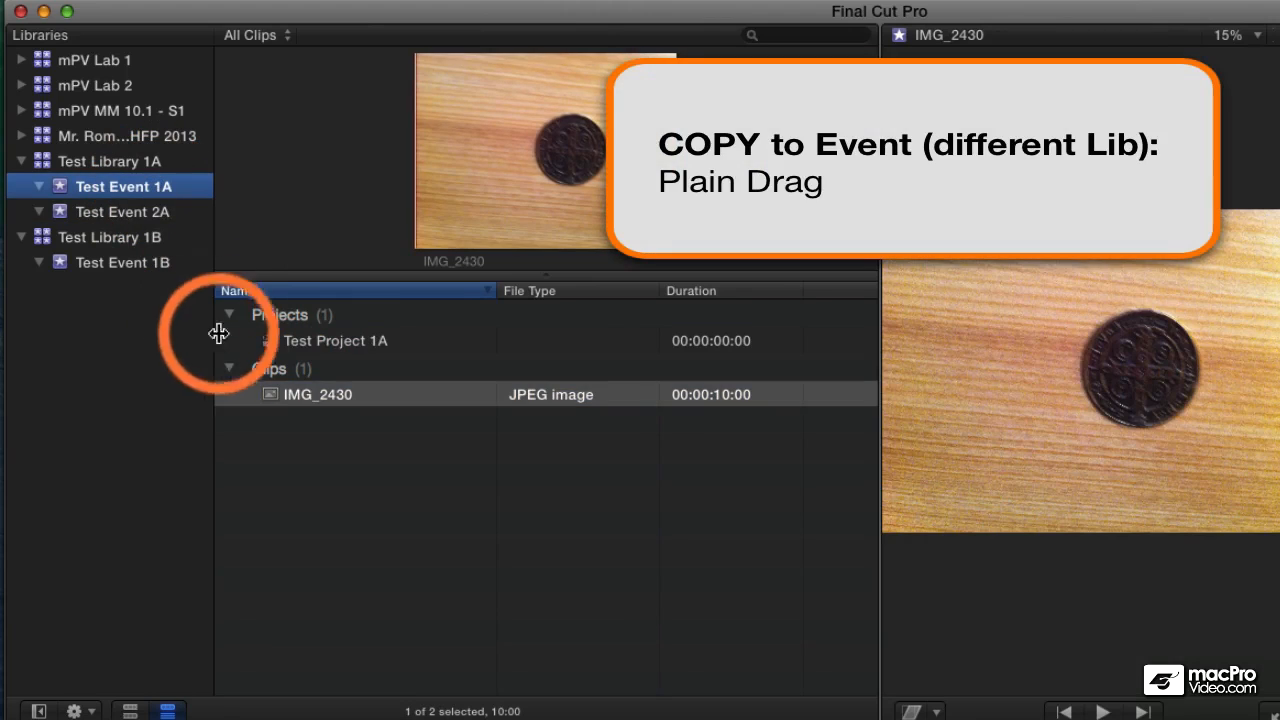
Start copying the IMG_2430 clip to Test Event 1B in Test Library 1B and try out the Optimized Media and Proxy Media options
click(265, 399)
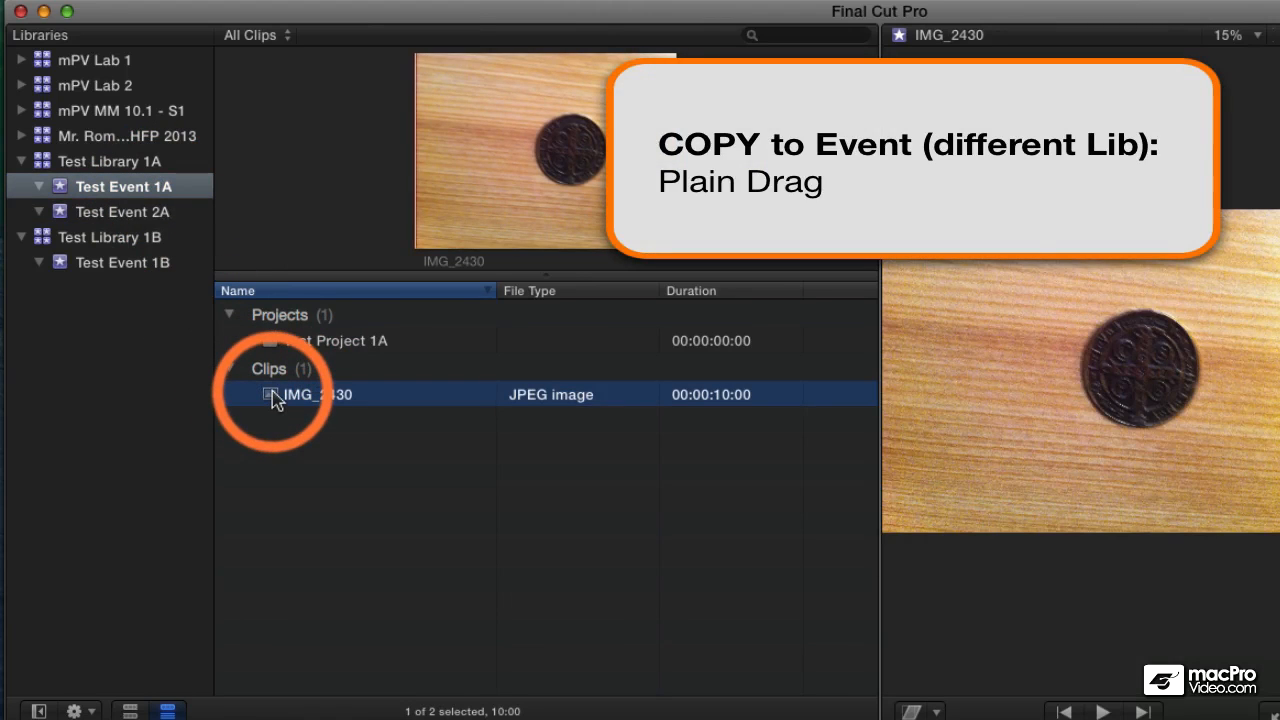
drag(276, 398, 120, 262)
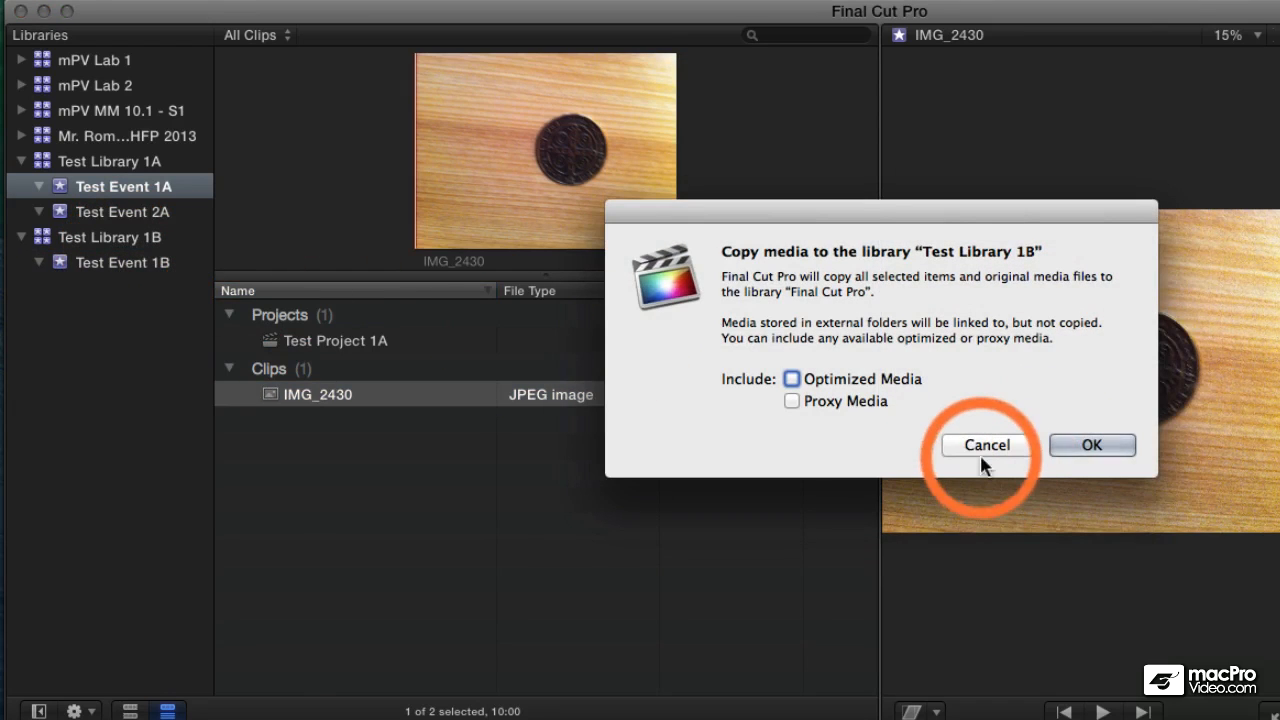
drag(920, 214, 609, 210)
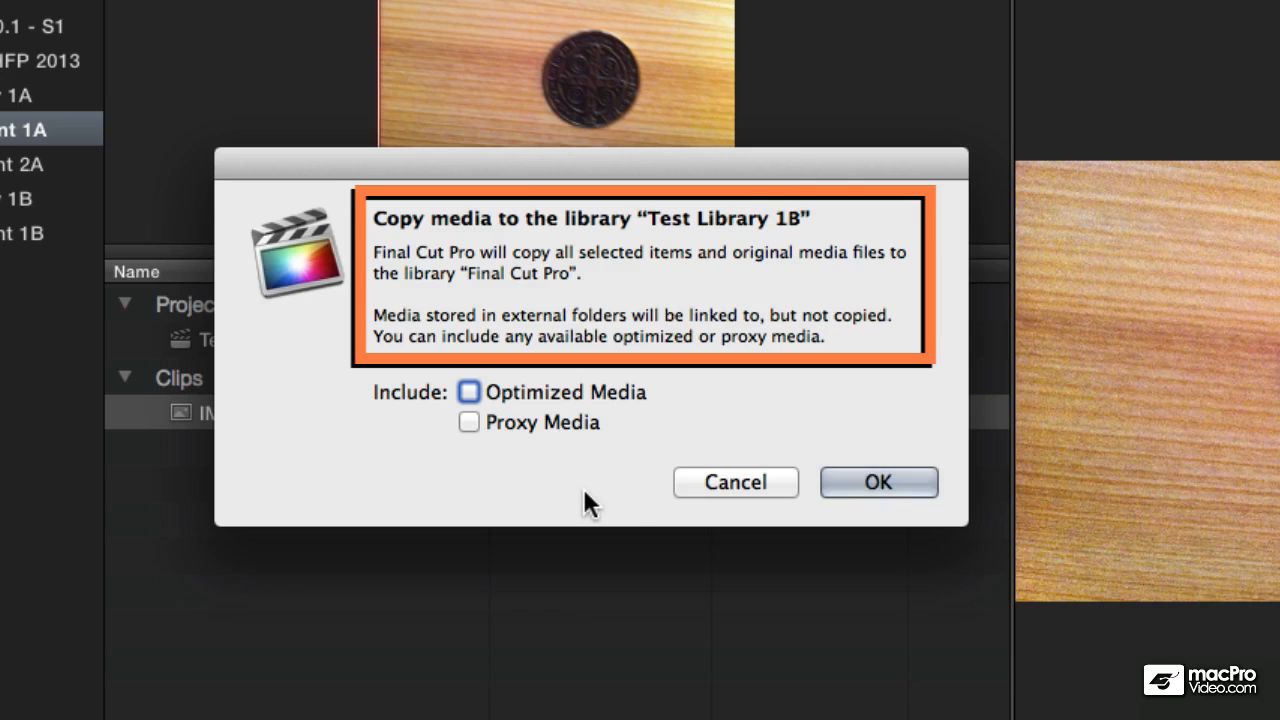
click(472, 390)
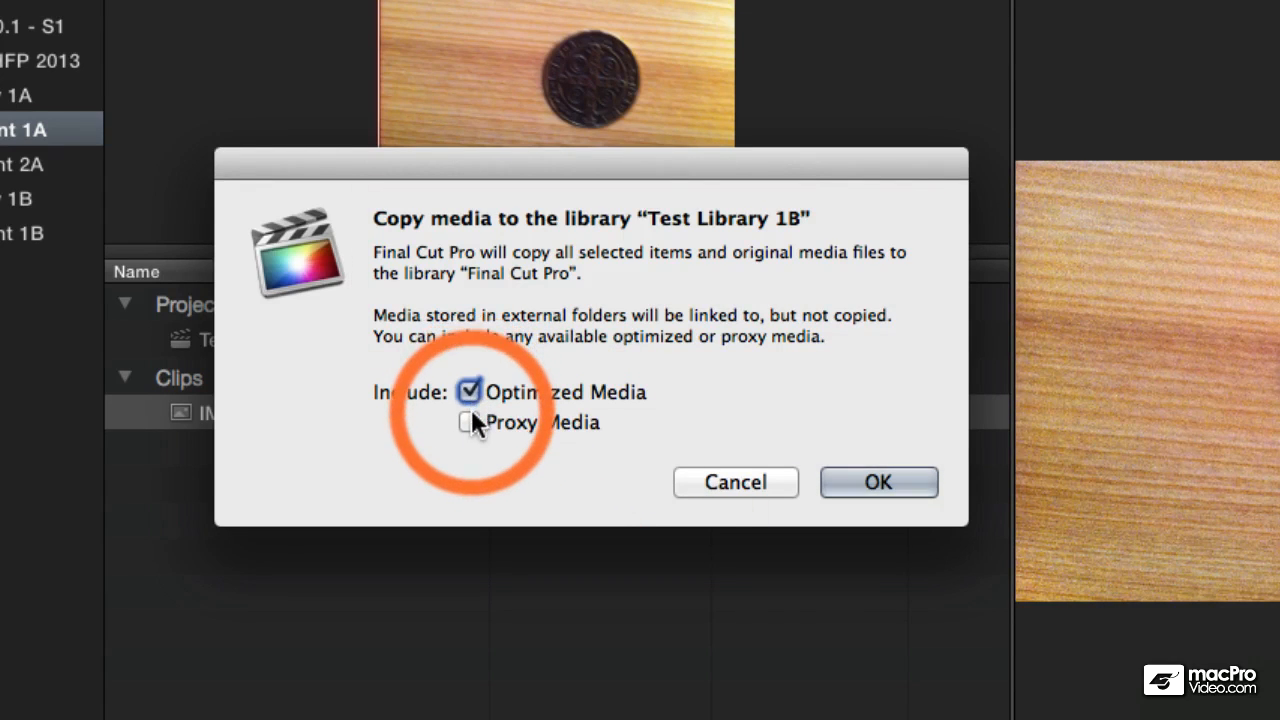
click(471, 422)
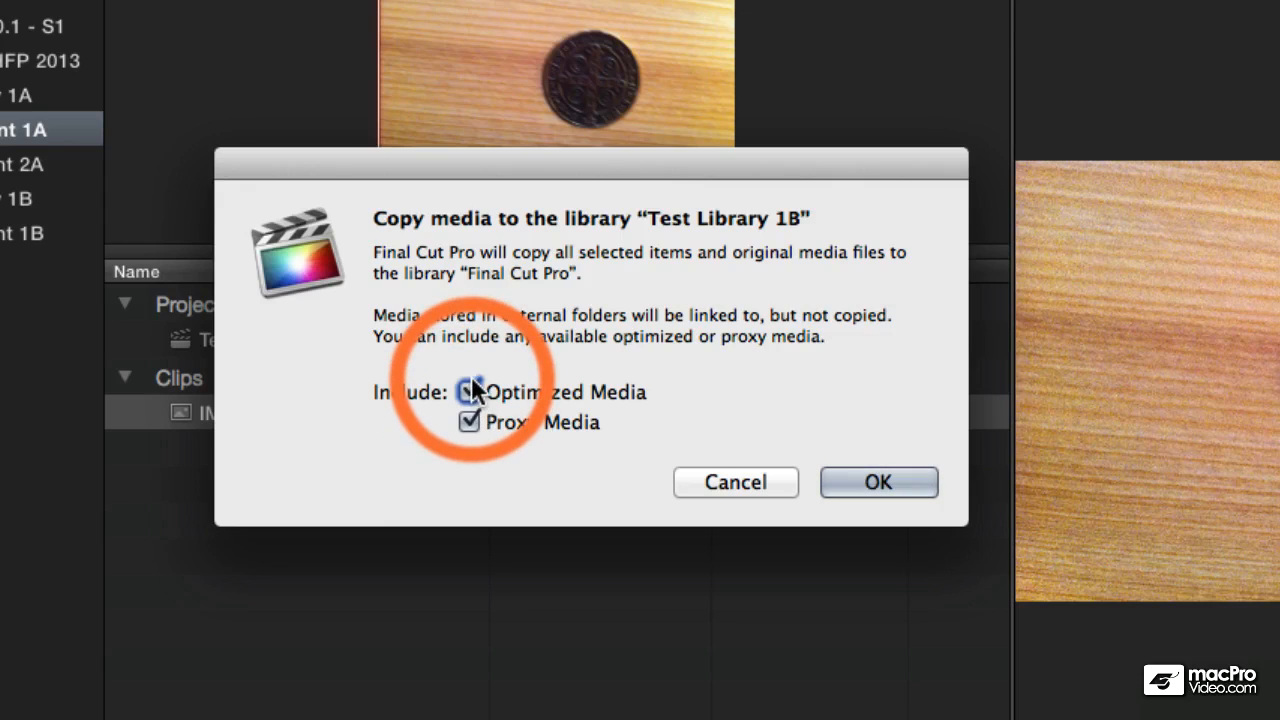
click(471, 390)
click(469, 421)
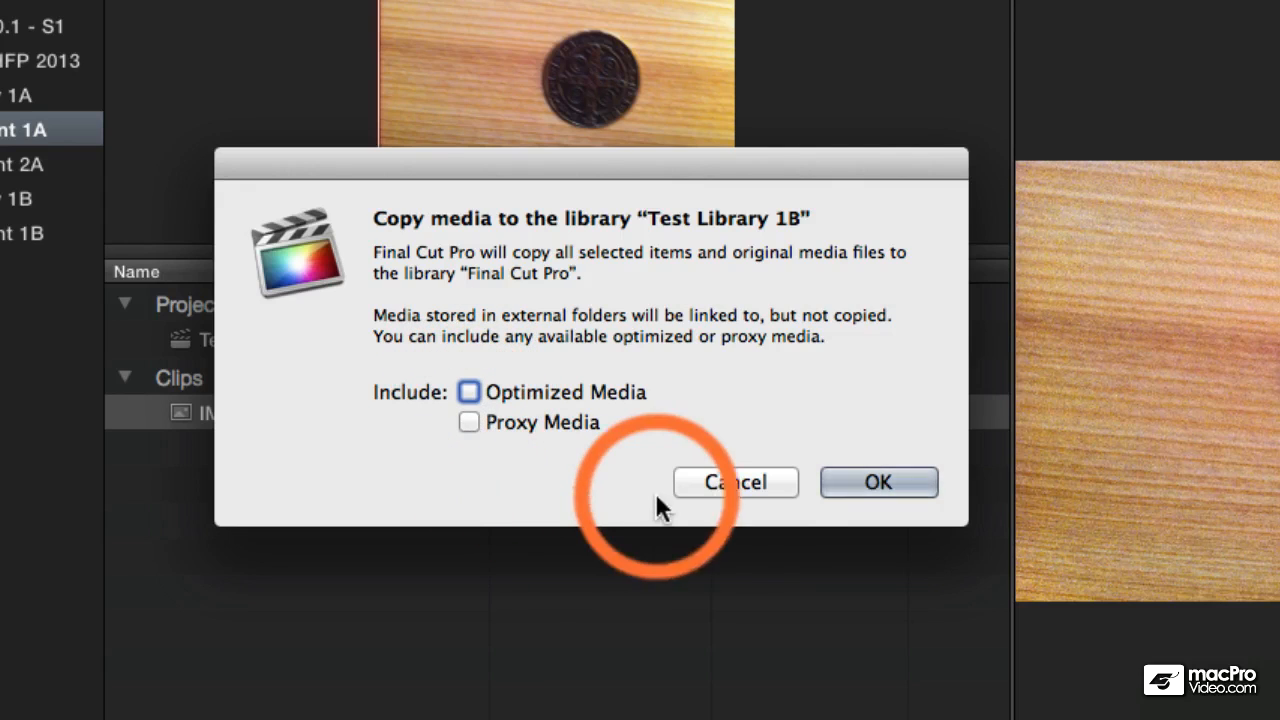
click(736, 482)
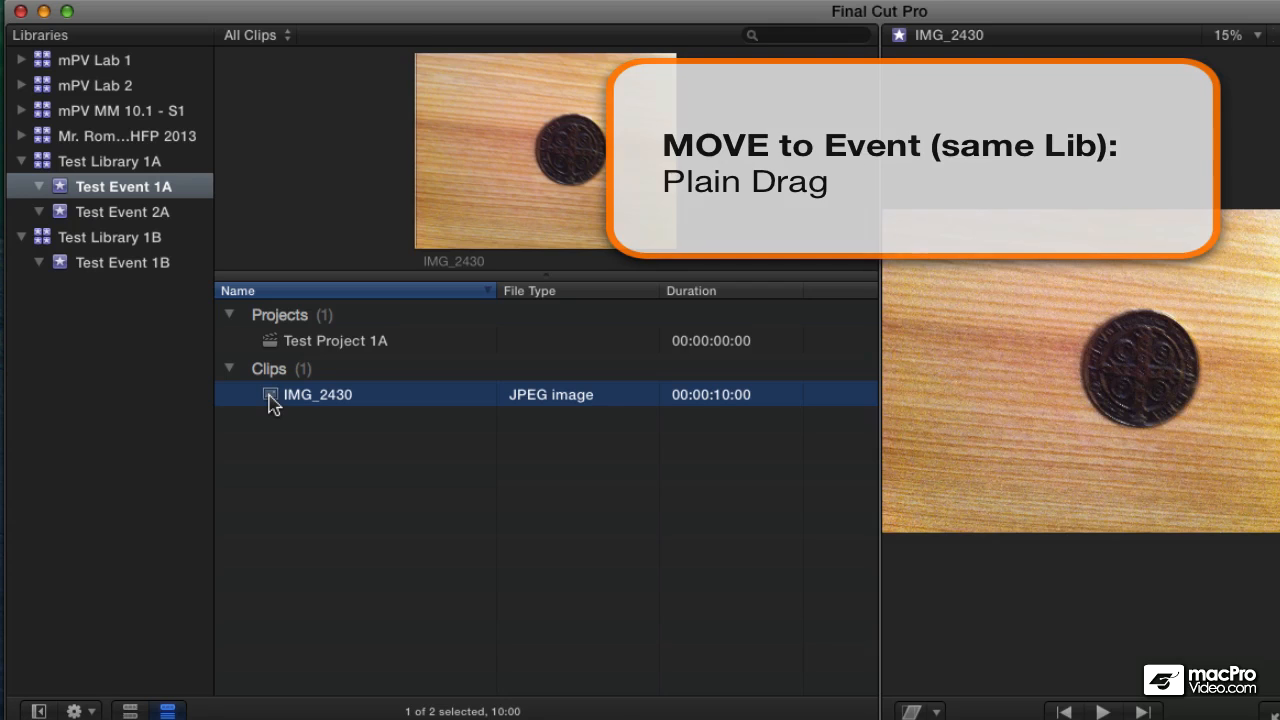
Move the IMG_2430 clip from Test Event 1A to Test Event 2A within Test Library 1A and check both events
drag(272, 404, 118, 220)
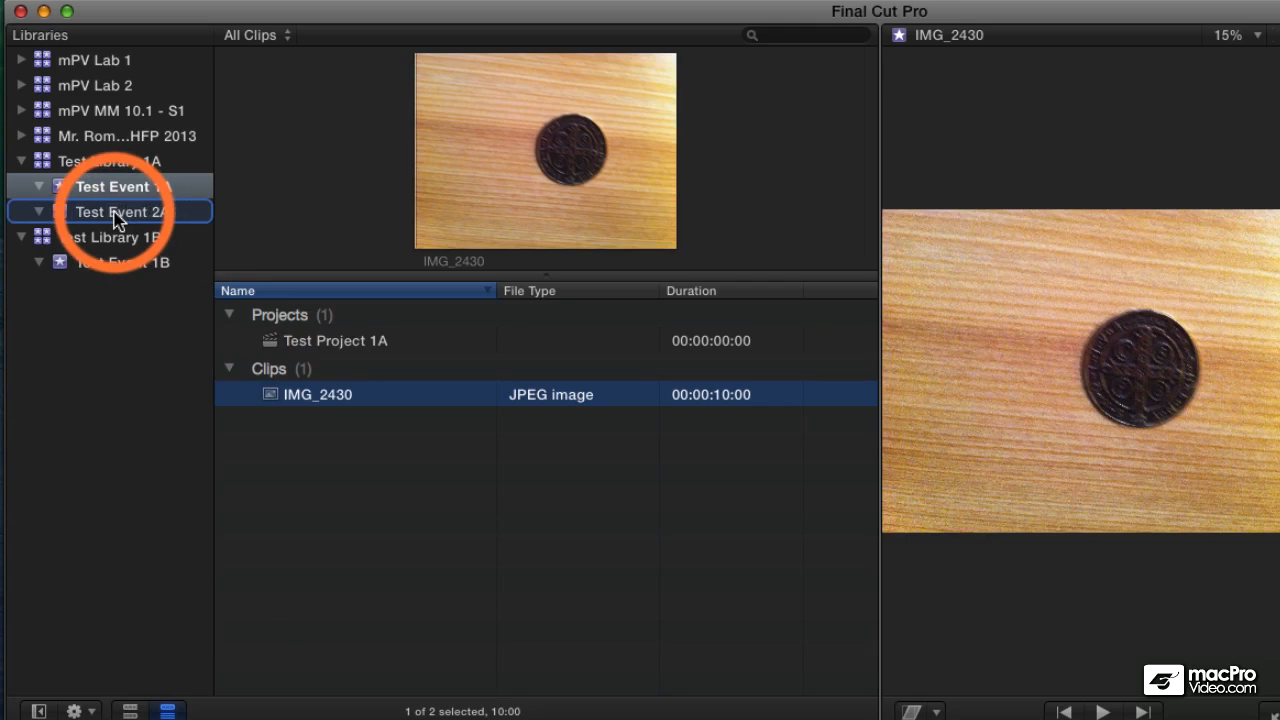
click(115, 217)
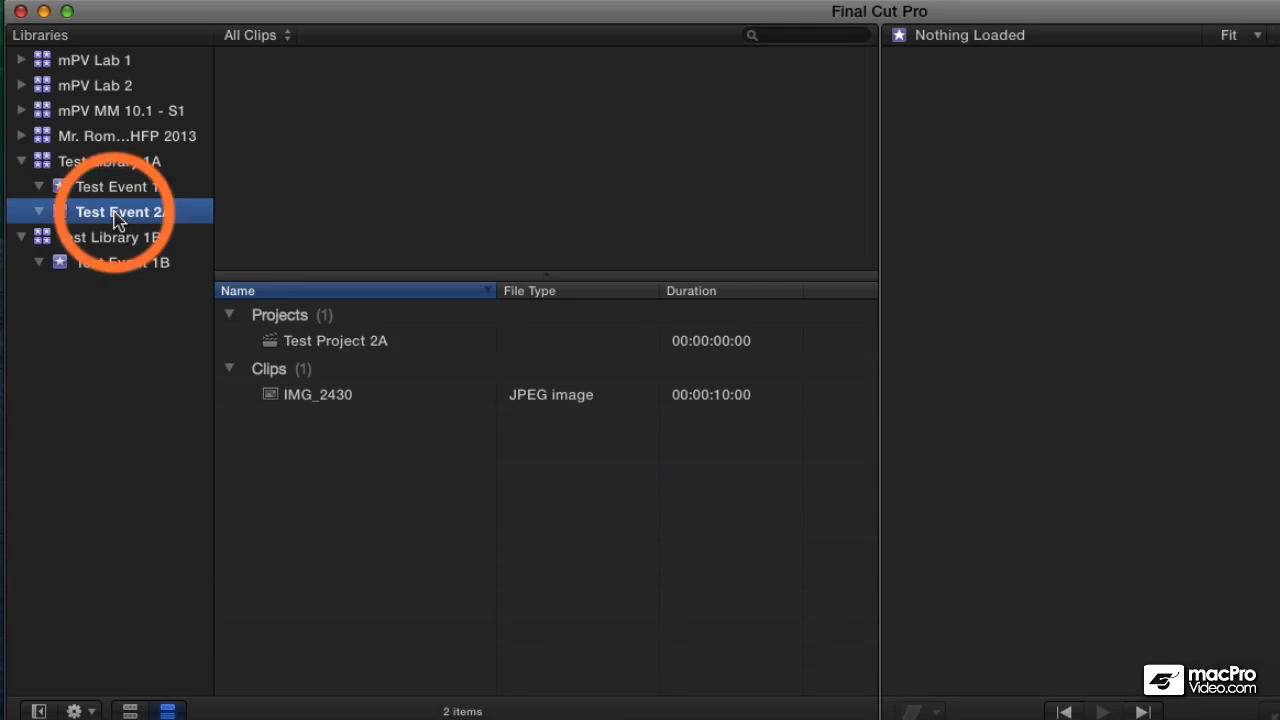
click(263, 393)
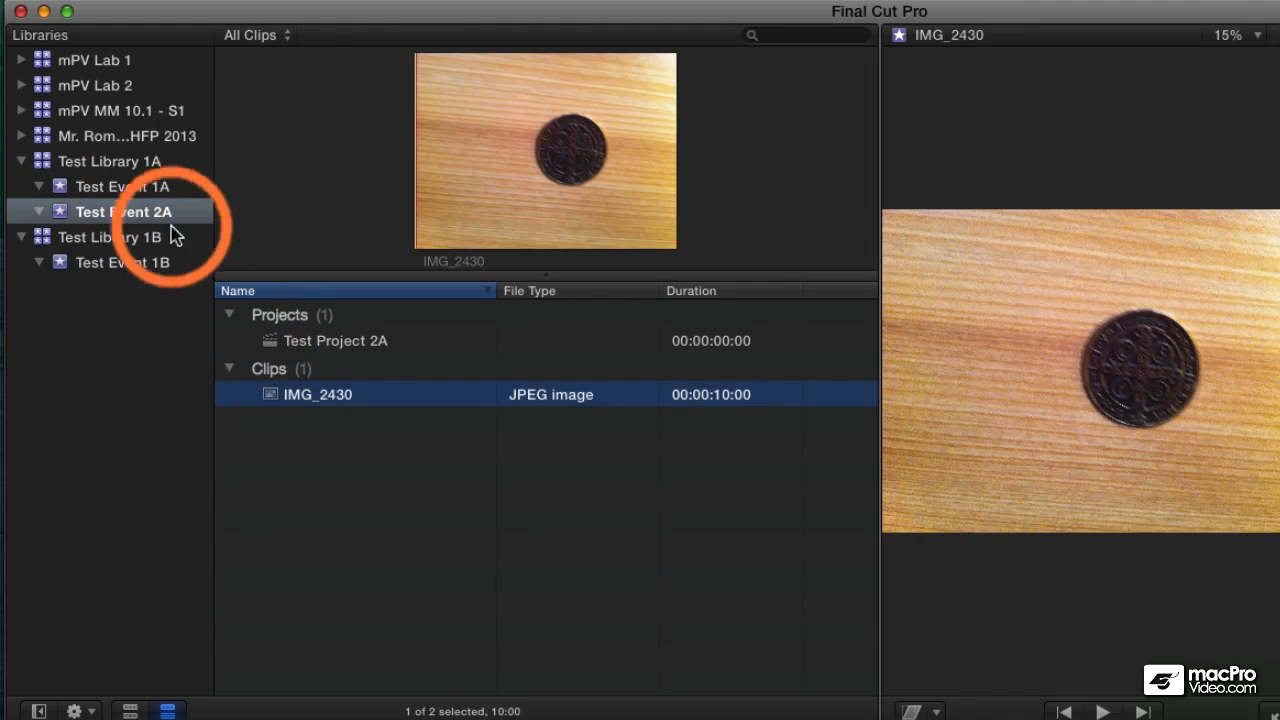
click(112, 188)
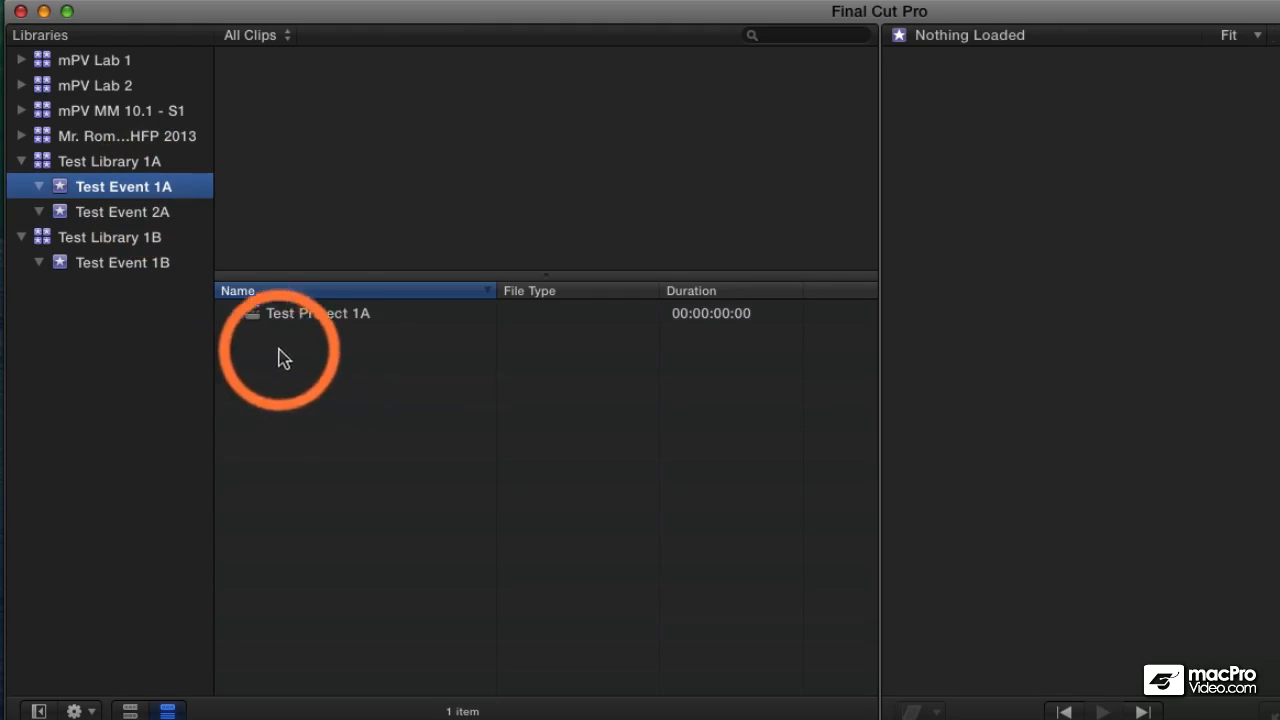
Start copying the IMG_2430 clip from Test Event 2A to Test Event 1B in Test Library 1B
click(128, 214)
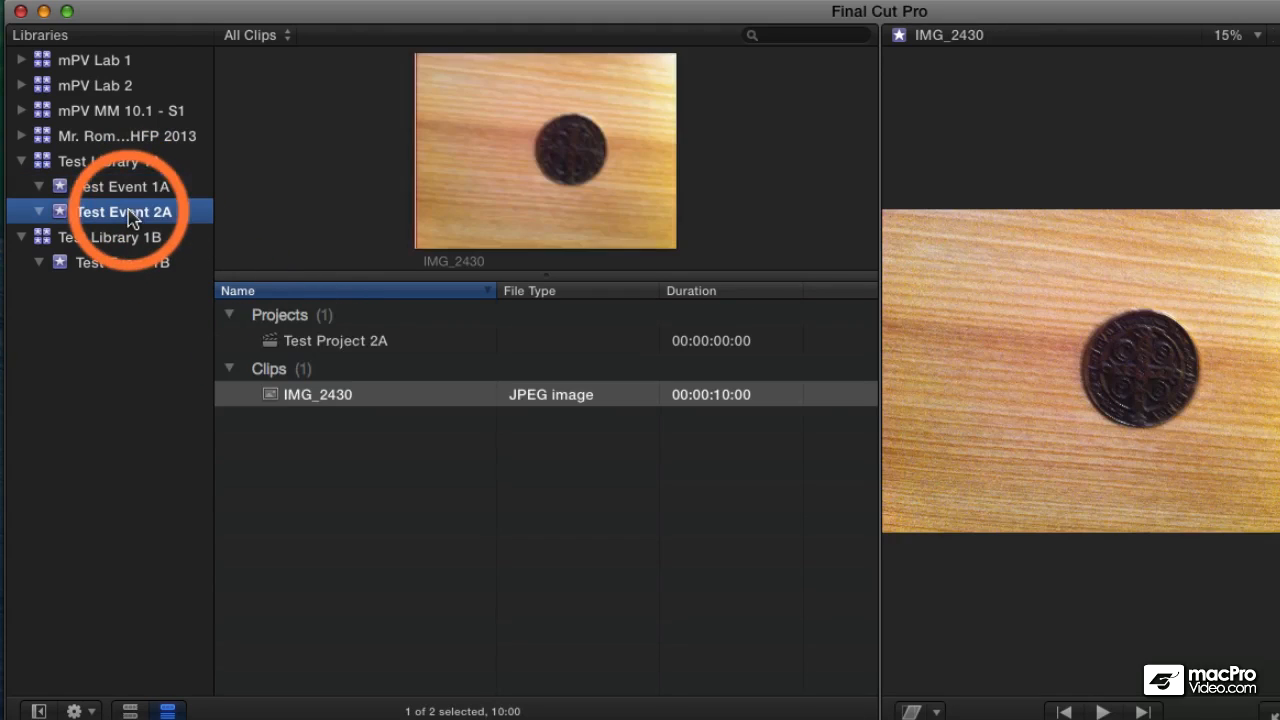
click(275, 403)
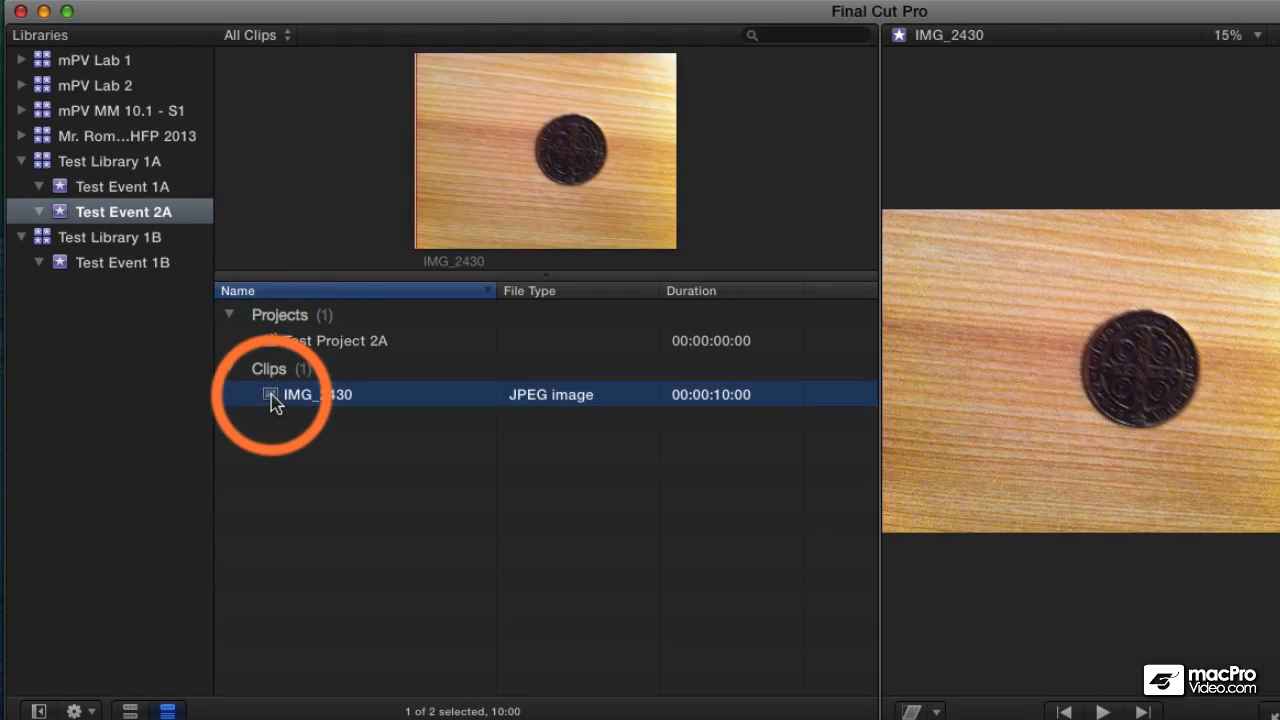
drag(277, 403, 100, 262)
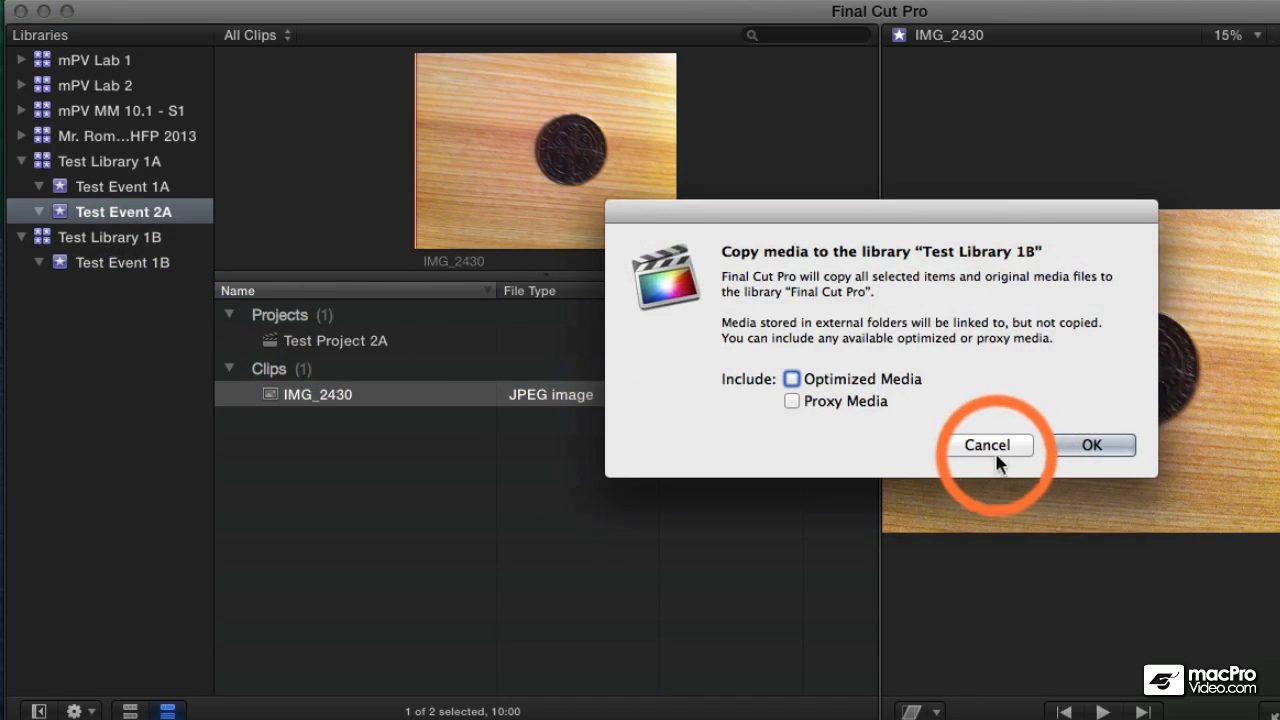
click(987, 445)
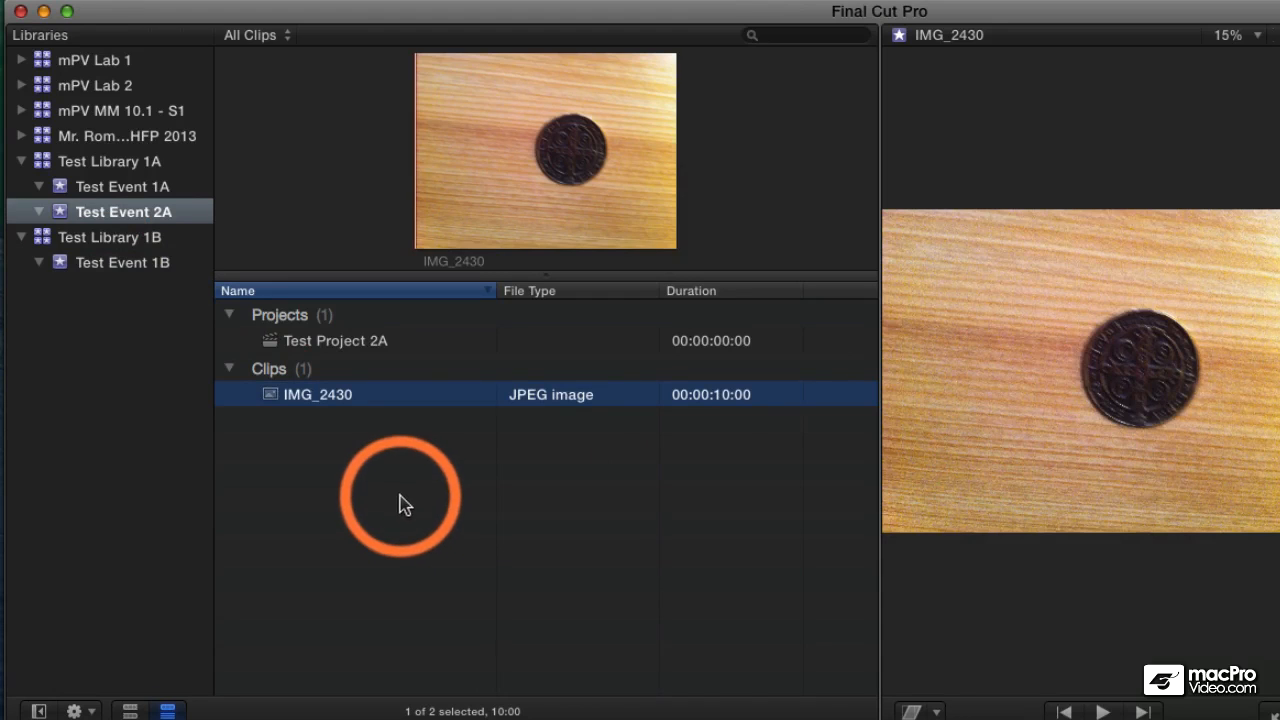
Look up the Move to Trash command for the IMG_2430 clip and try moving Test Event 1B to the trash
right_click(271, 401)
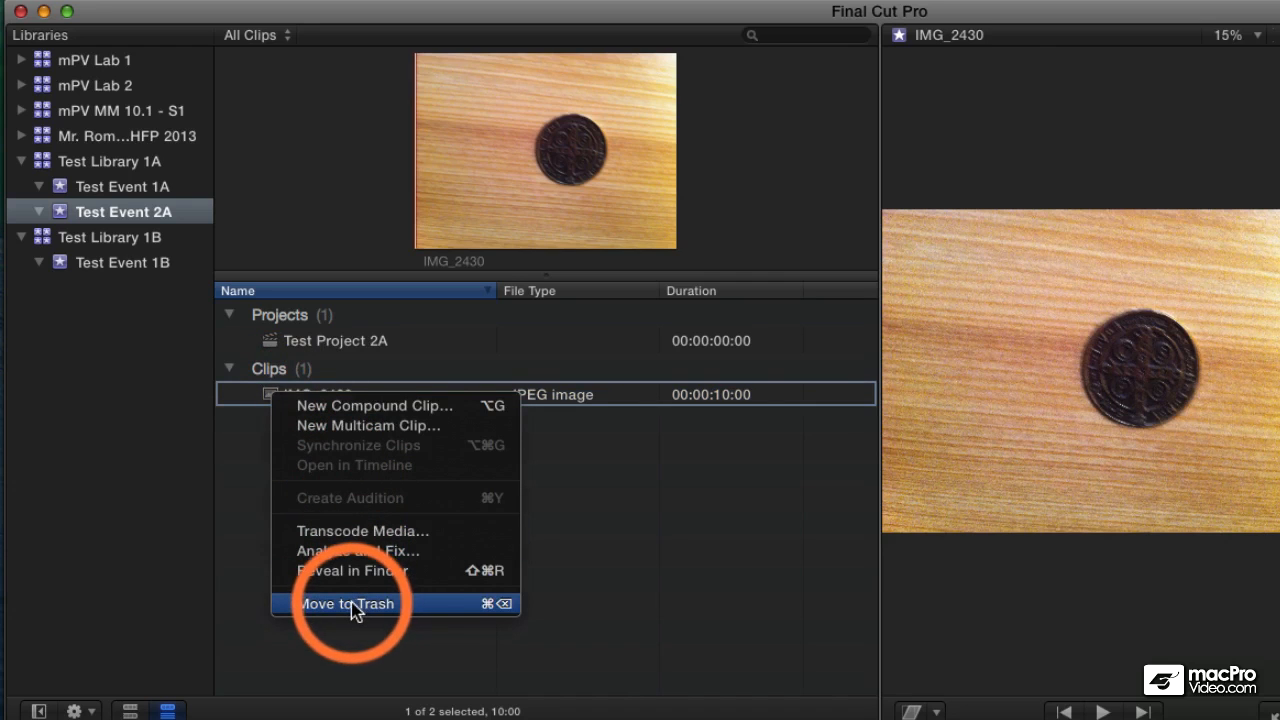
click(98, 366)
right_click(130, 262)
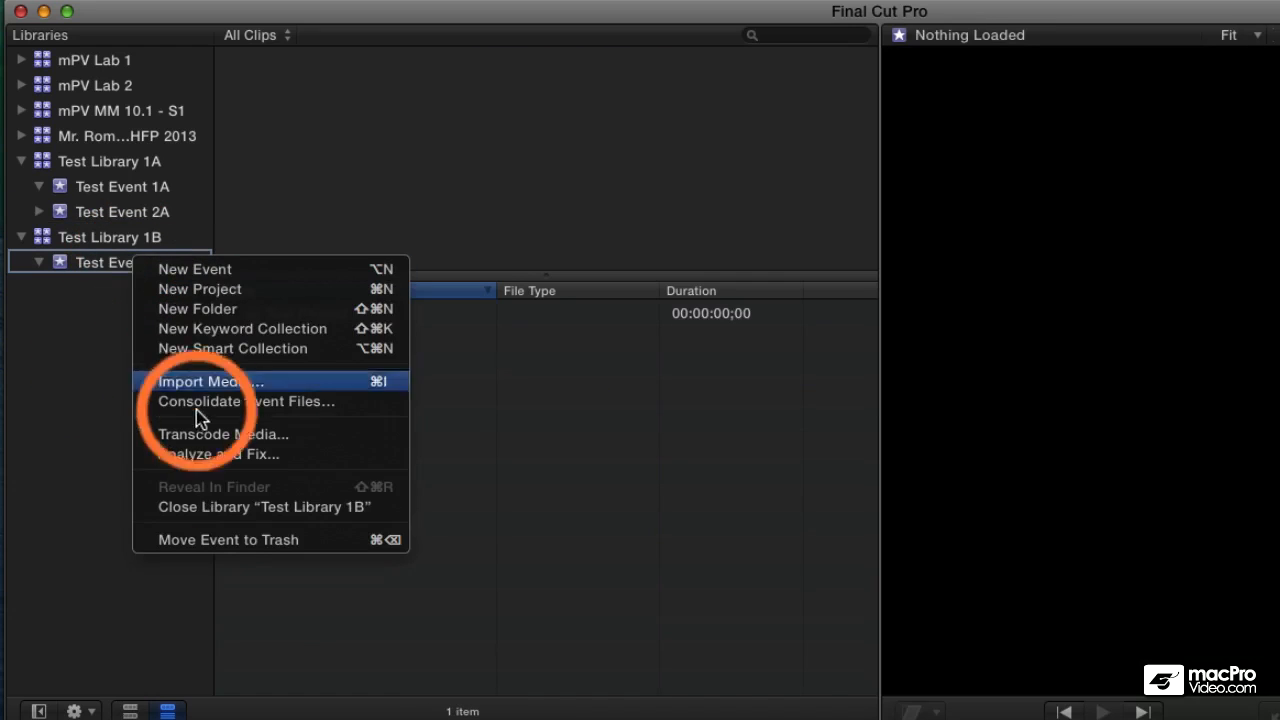
click(204, 541)
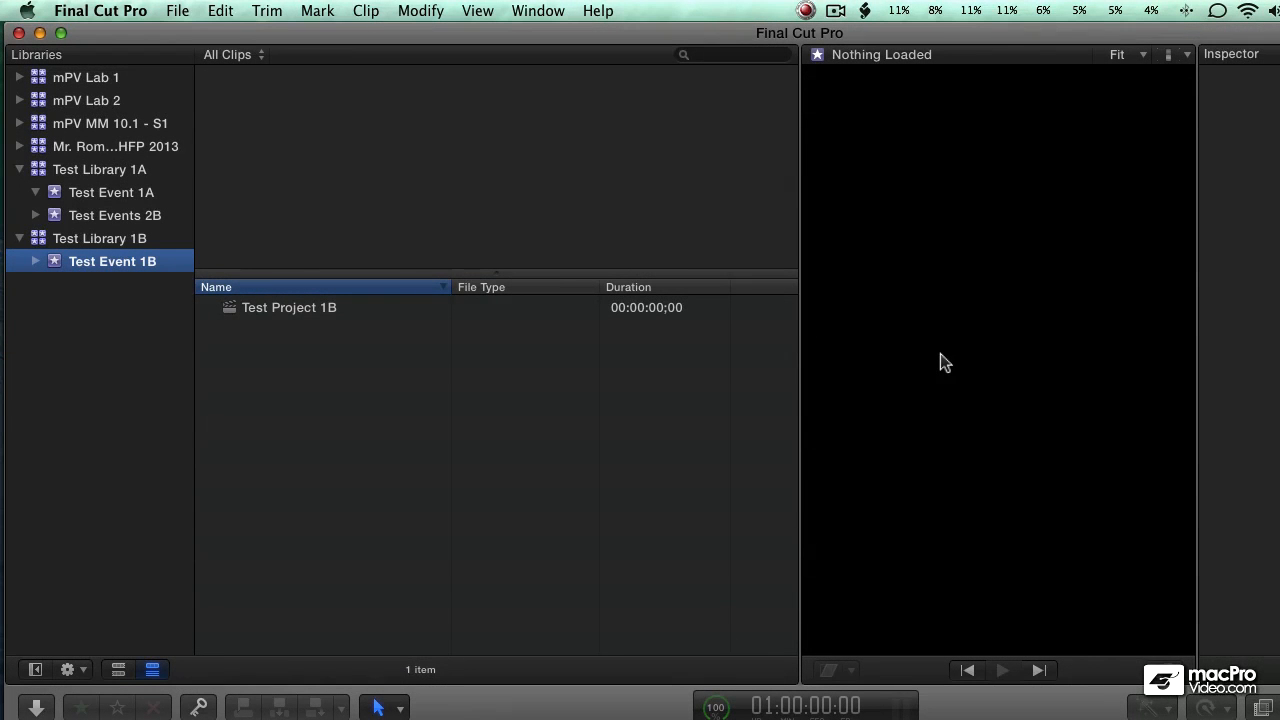
Start copying the whole Test Event 1A to Test Library 1B with the Copy Event to Library command
click(137, 195)
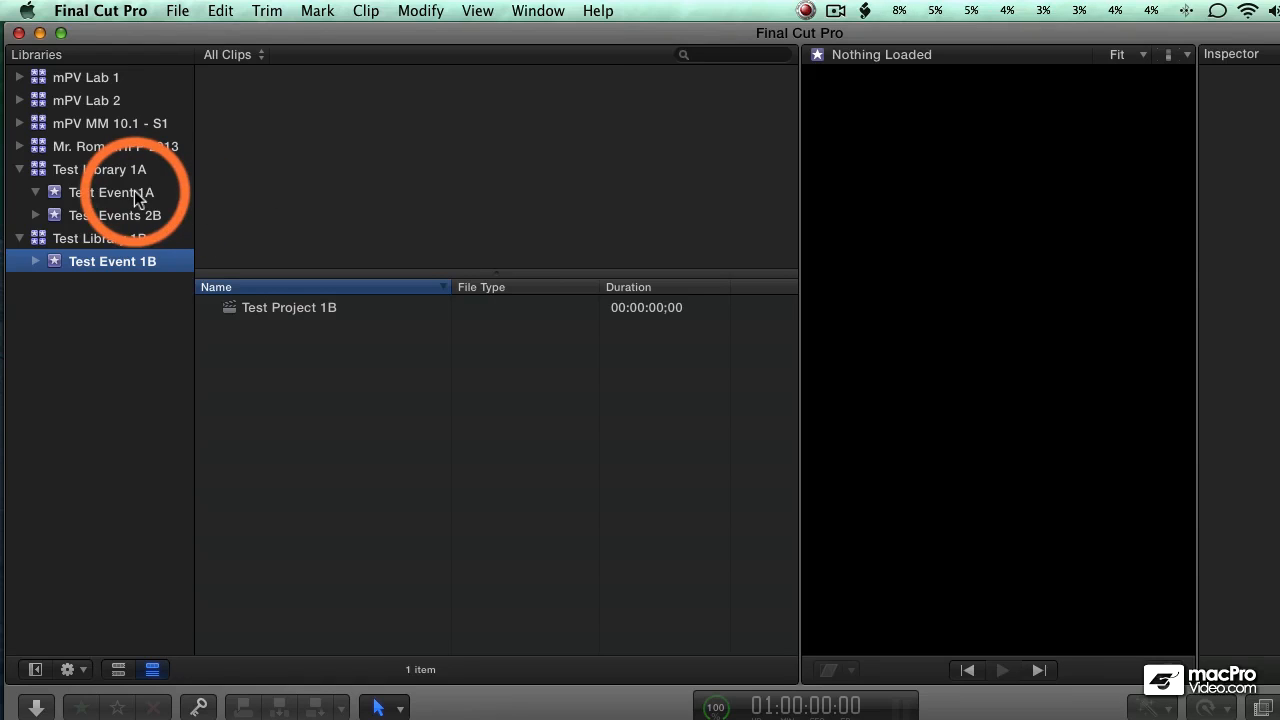
click(179, 12)
click(213, 241)
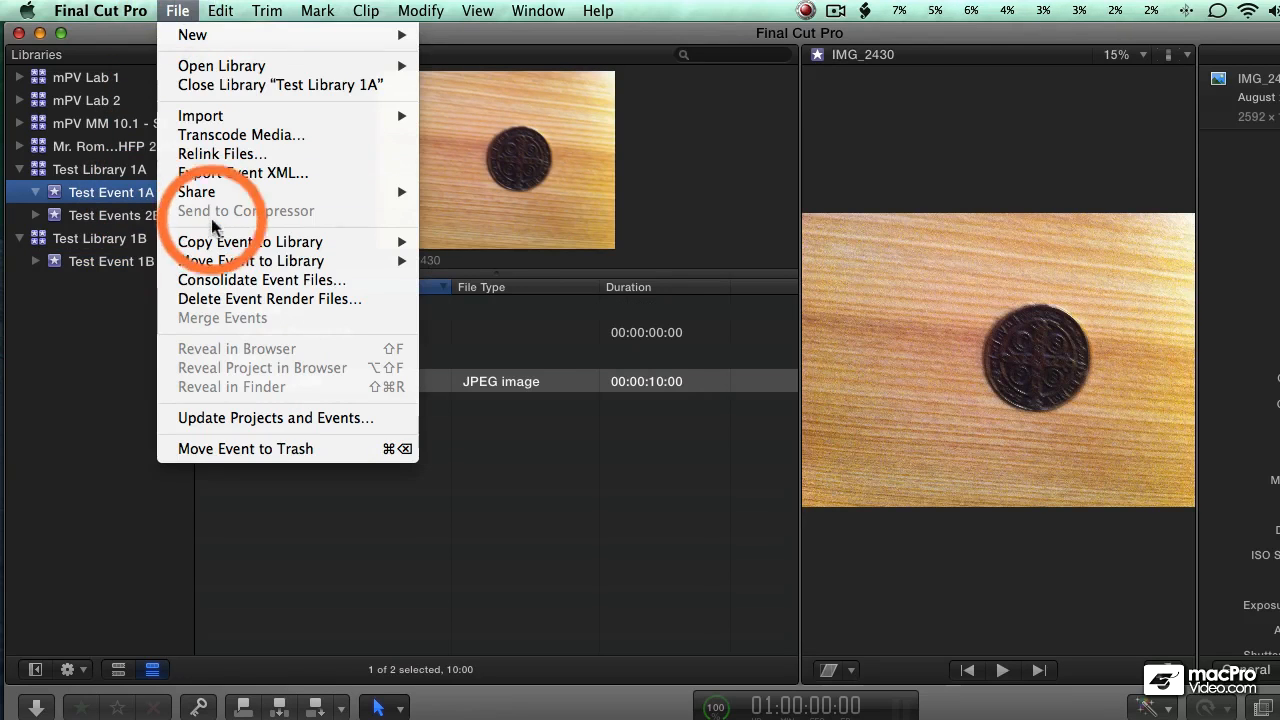
click(235, 261)
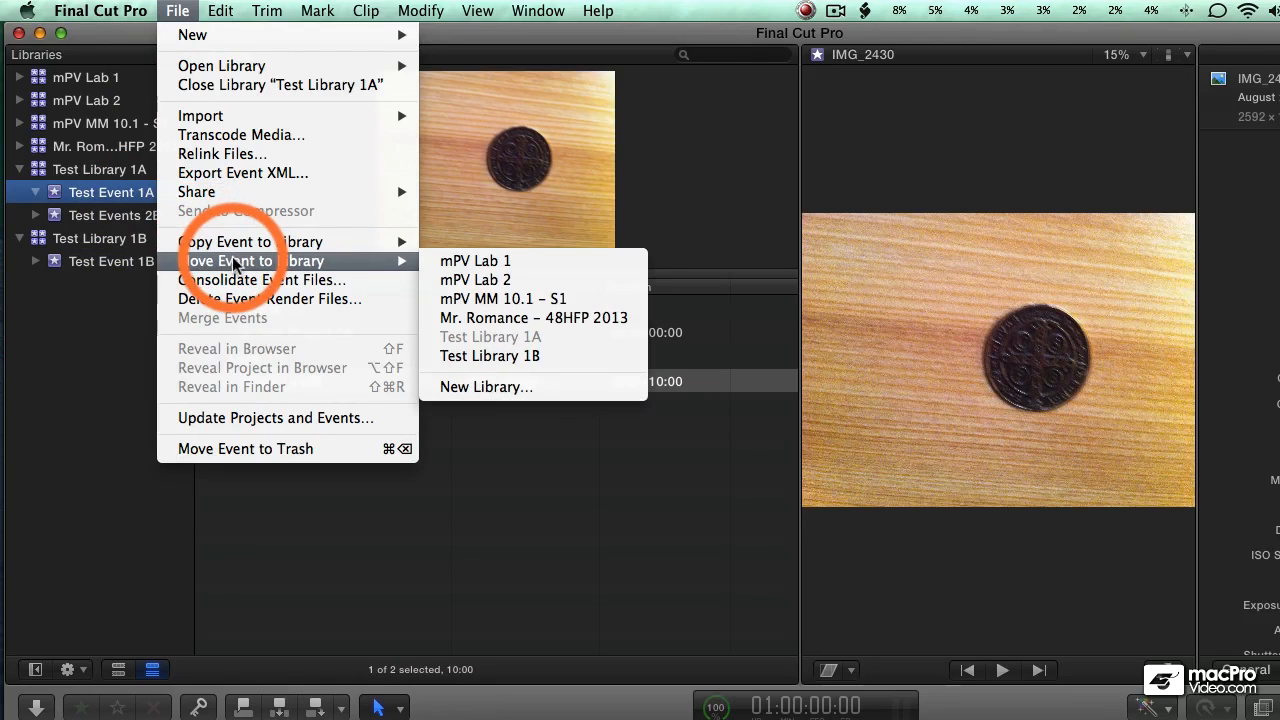
mouse_move(248, 245)
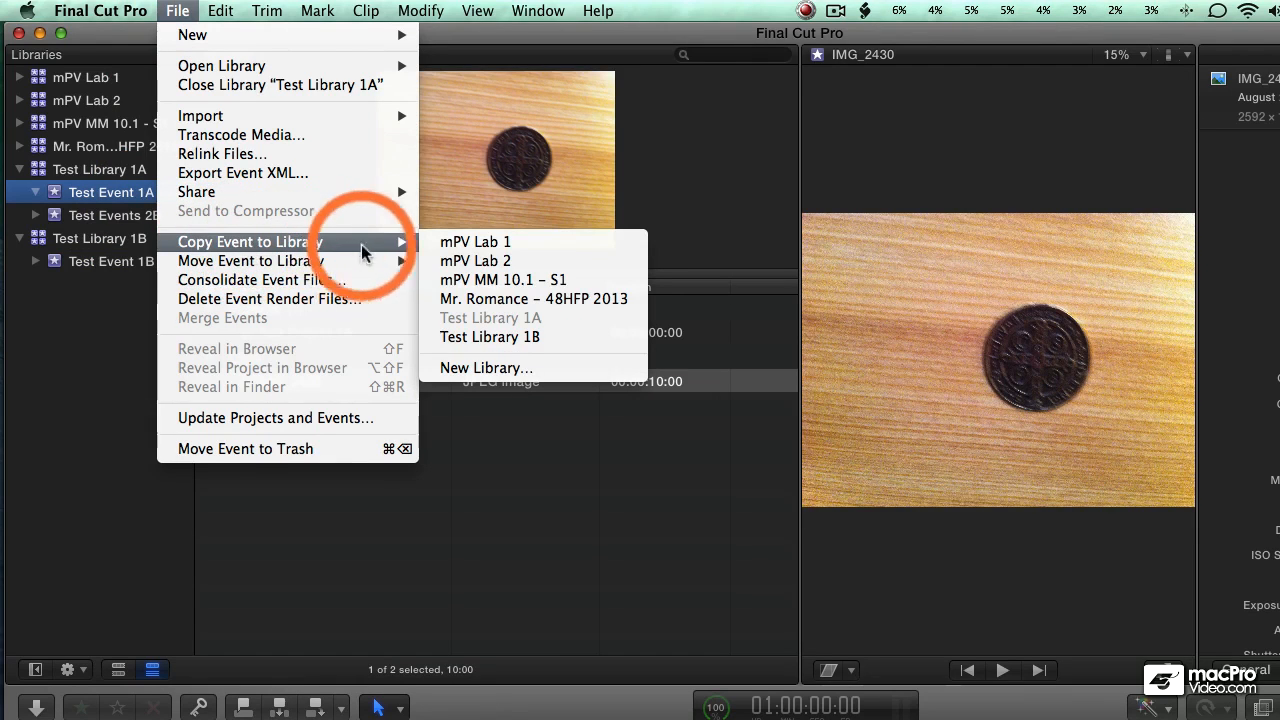
click(478, 336)
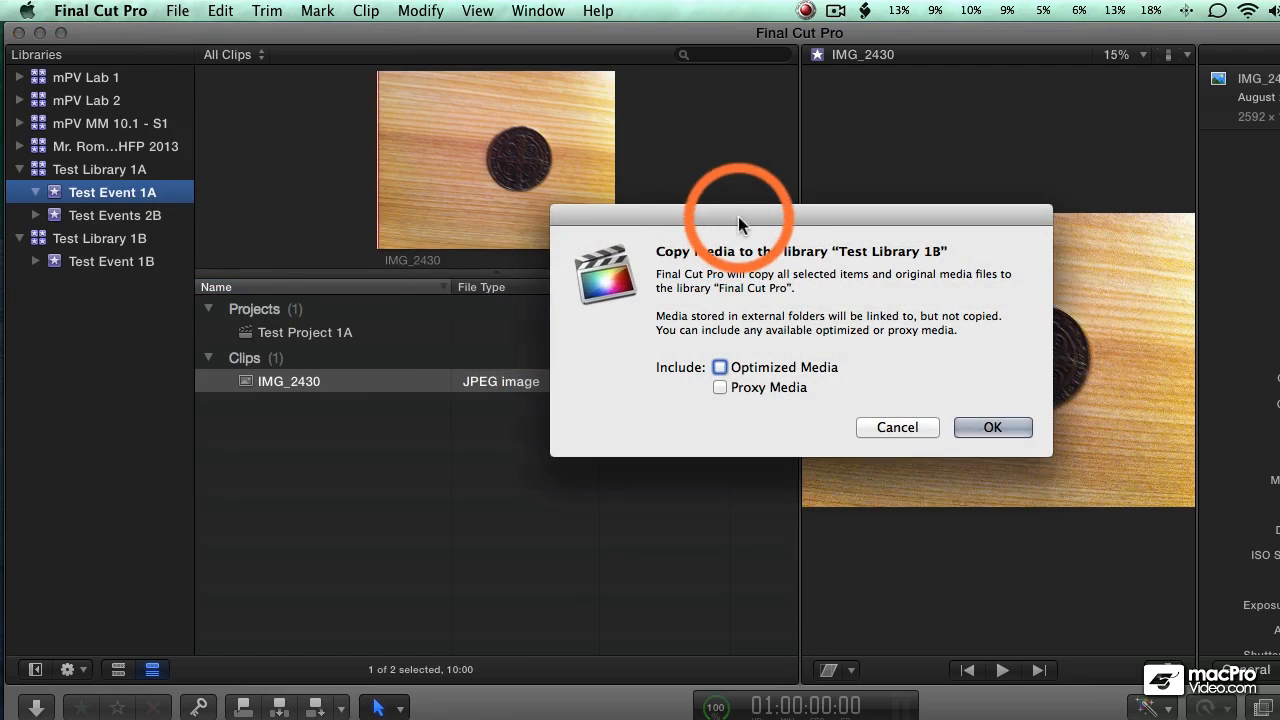
drag(738, 216, 364, 108)
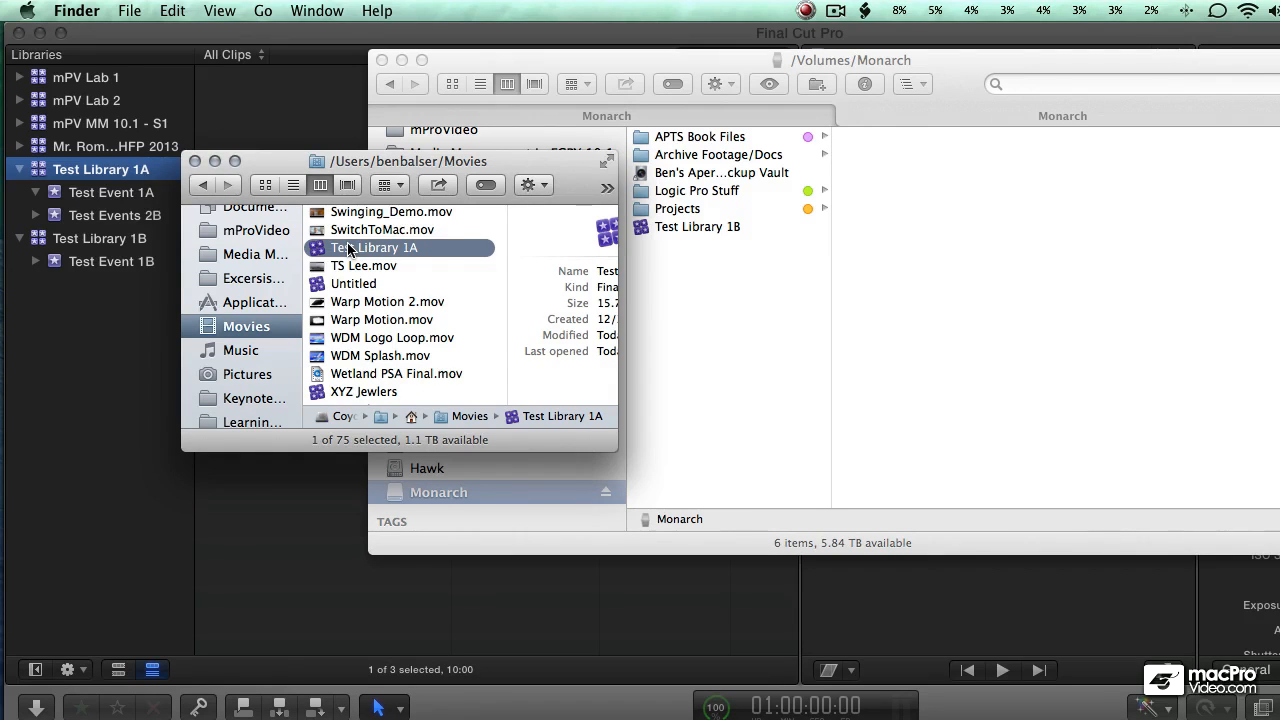
Copy the Test Library 1A file from the Movies folder to the Monarch drive in Finder
drag(323, 250, 697, 314)
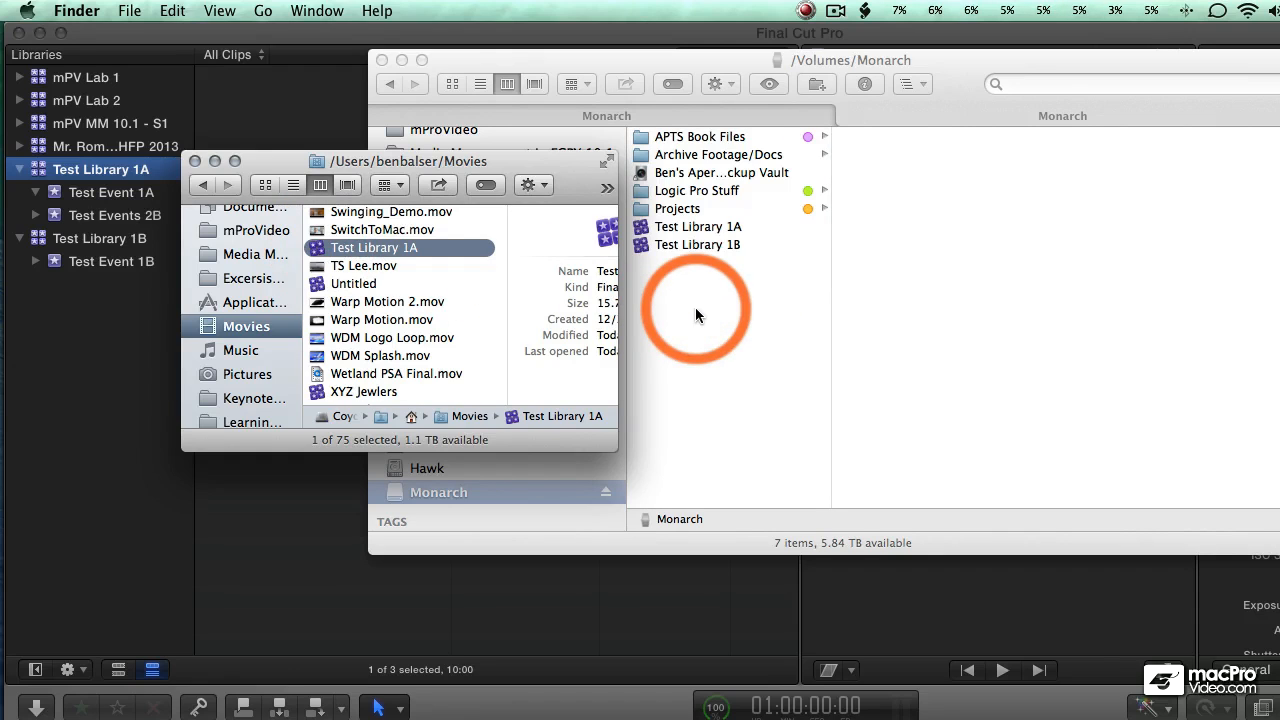
click(695, 315)
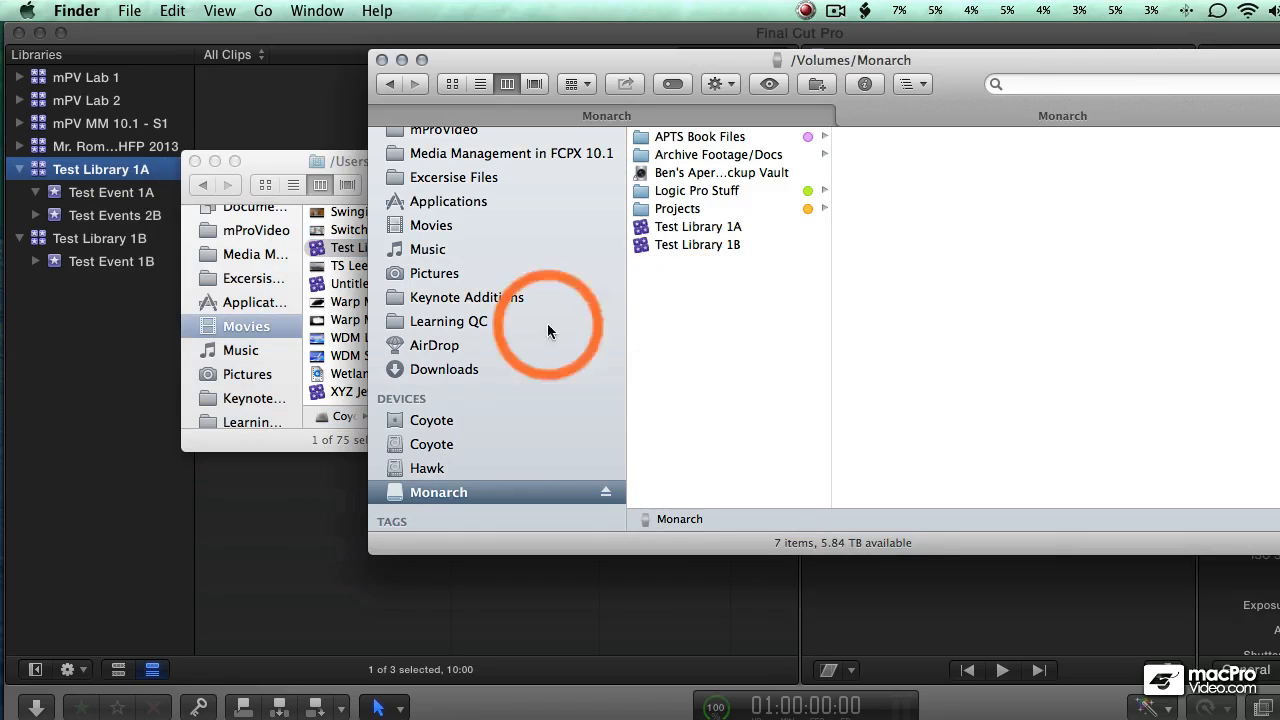
Switch back to Final Cut Pro and open the copy of Test Library 1A stored on the Monarch drive
click(123, 358)
click(178, 11)
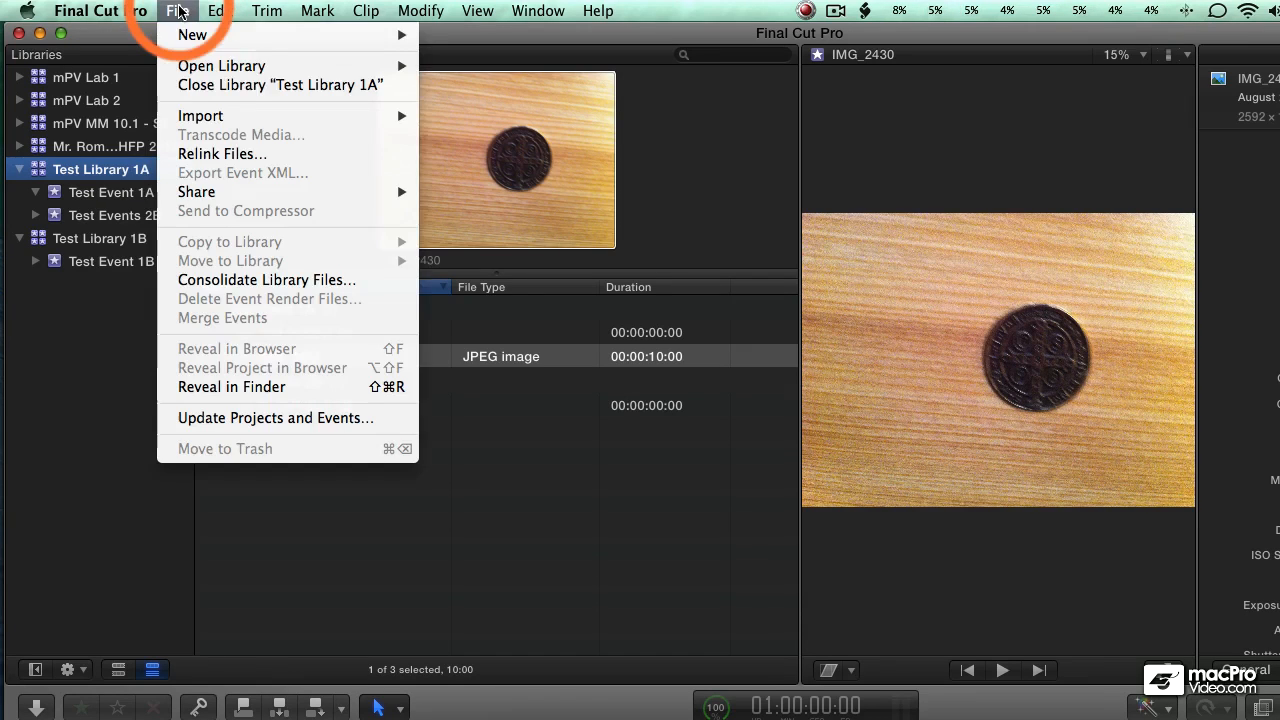
mouse_move(190, 65)
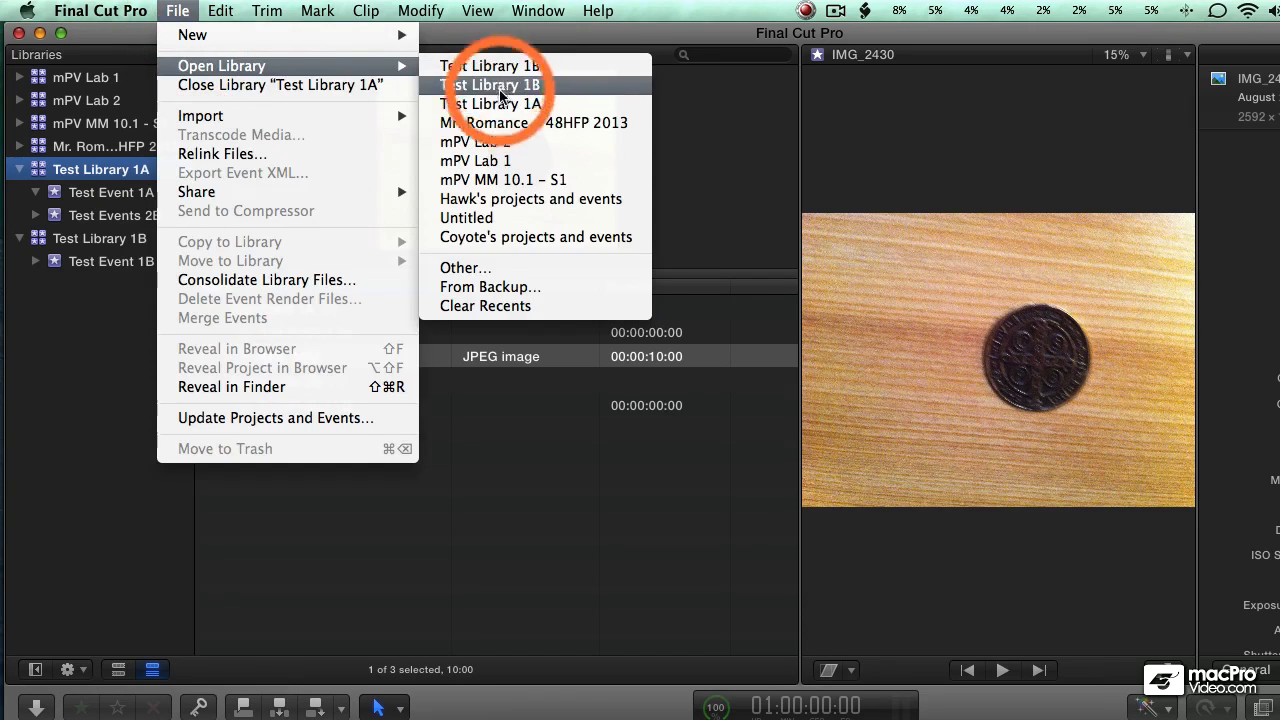
click(501, 268)
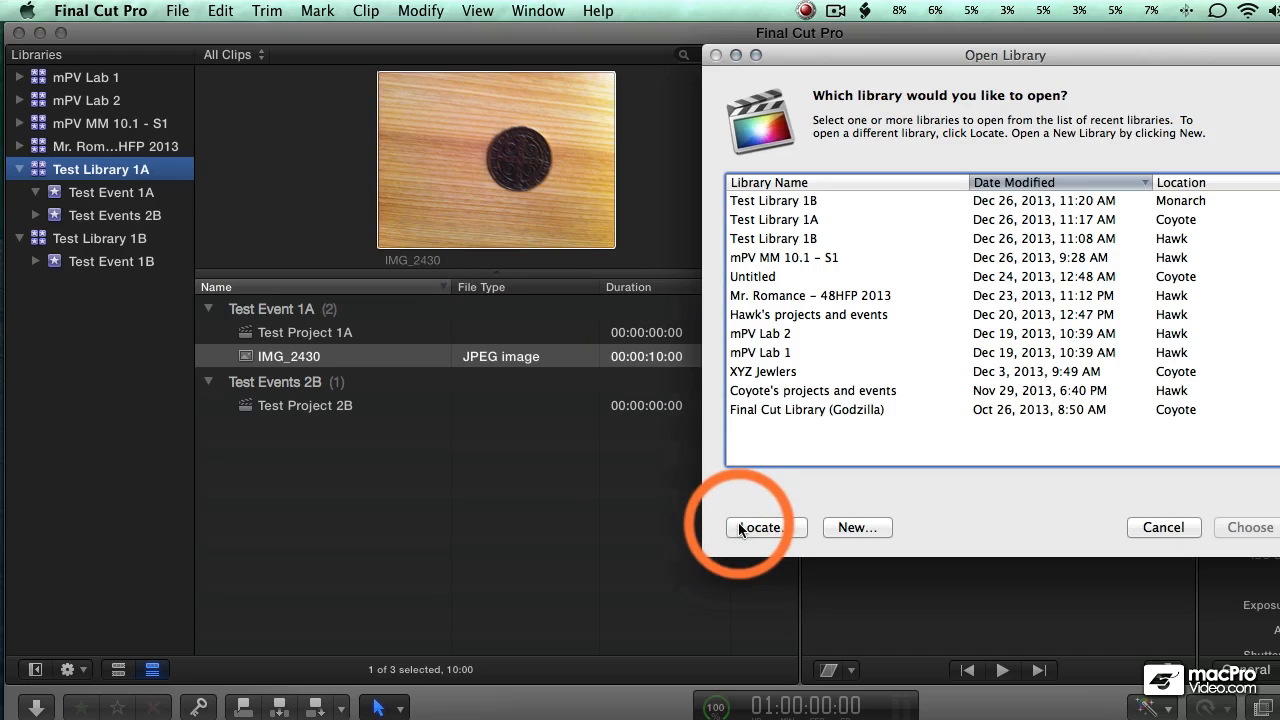
click(741, 528)
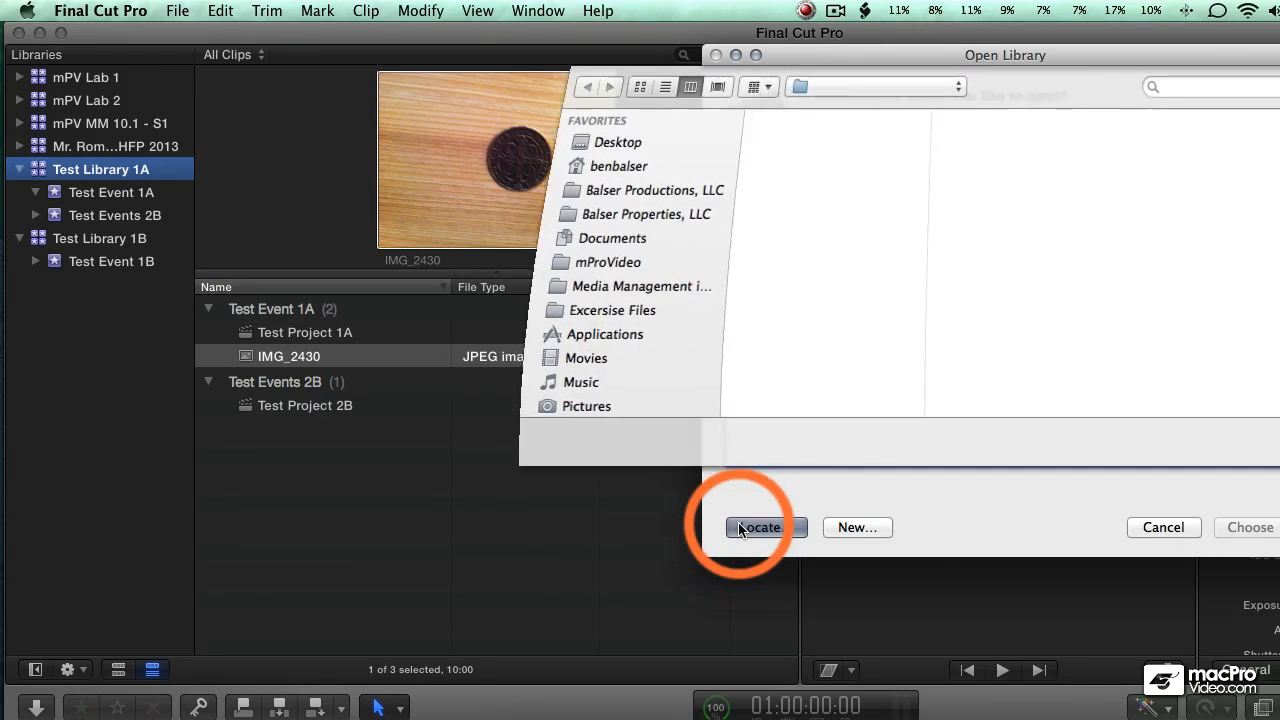
scroll(686, 261, down, 5)
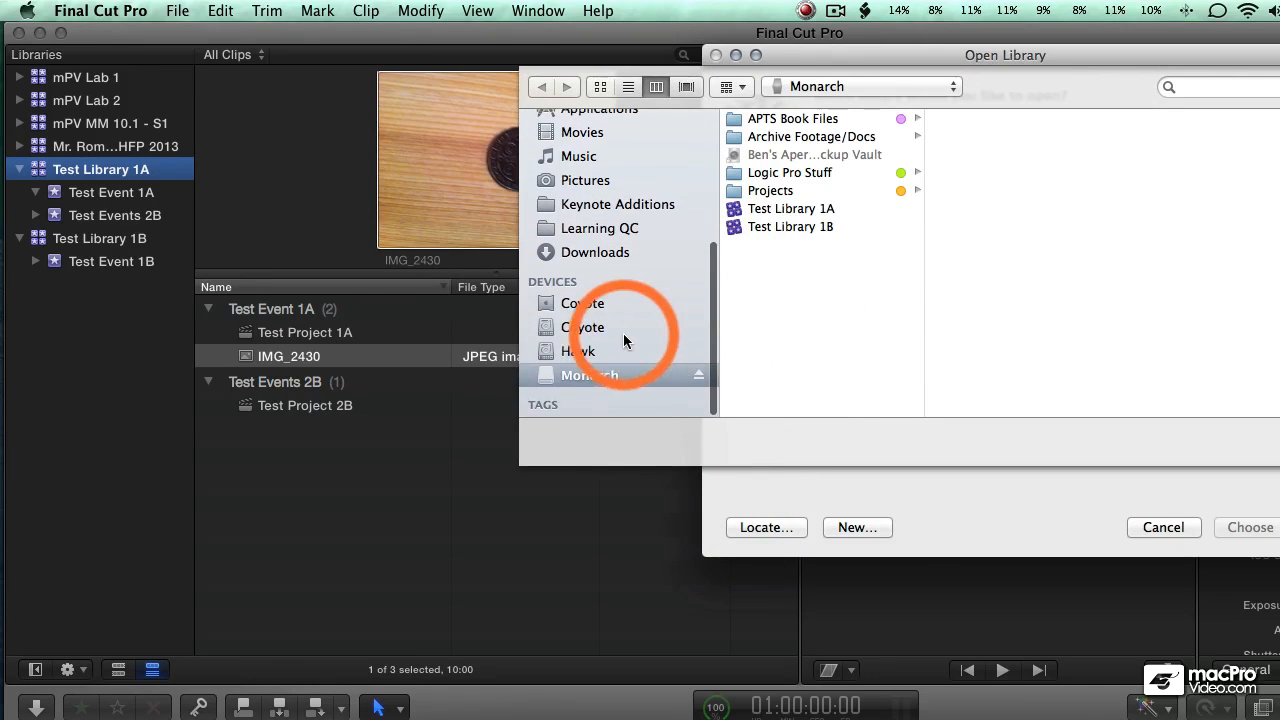
double_click(784, 210)
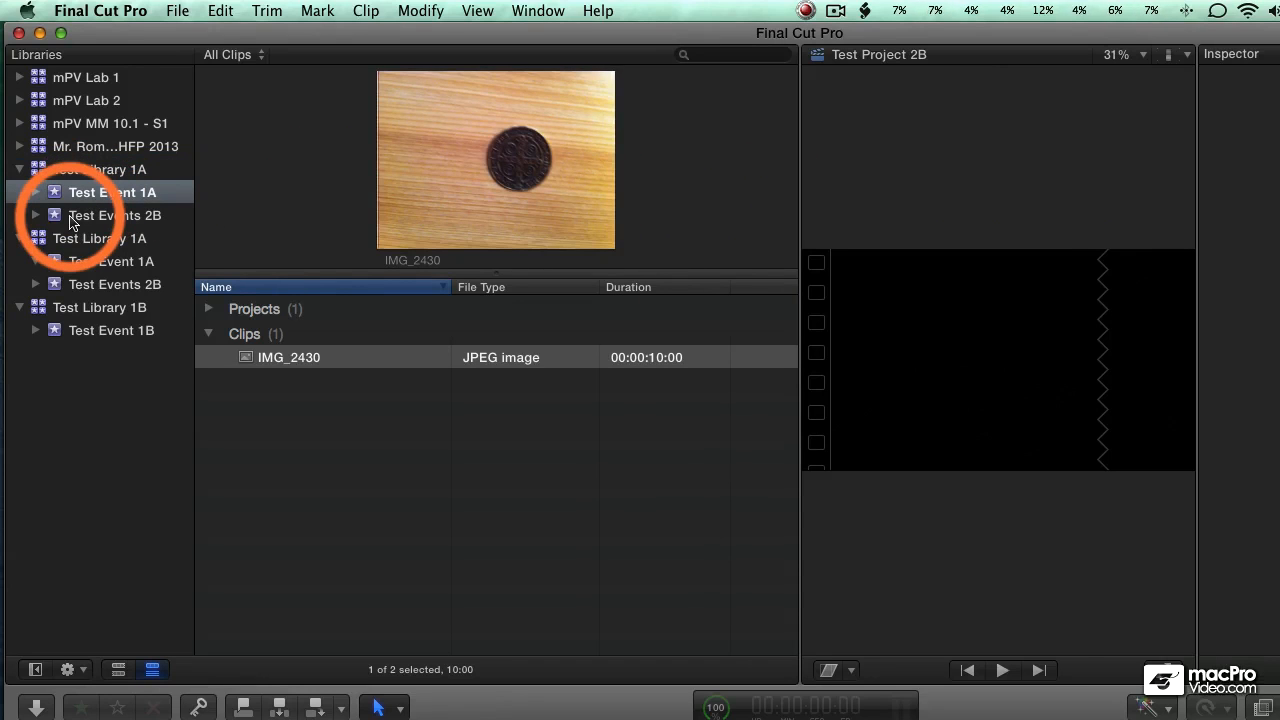
Switch to Finder and move the Test Library 1A copy on the Monarch drive to the trash
click(90, 330)
click(95, 311)
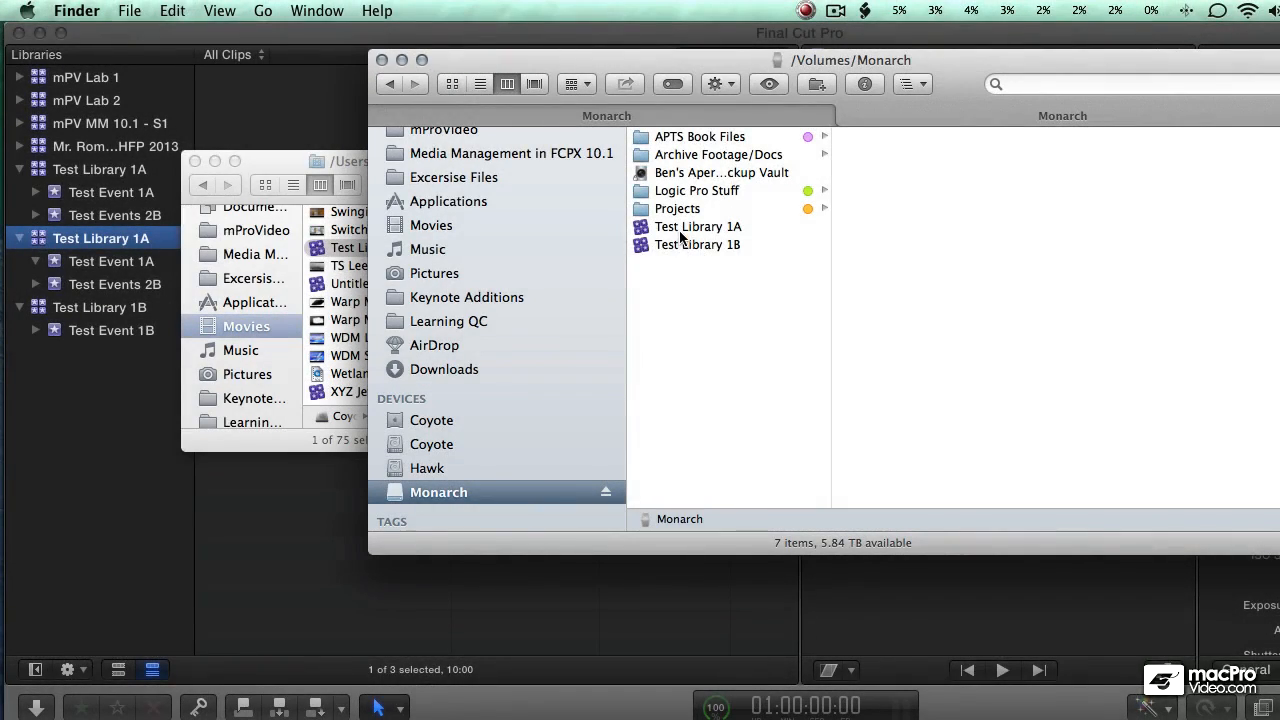
right_click(680, 237)
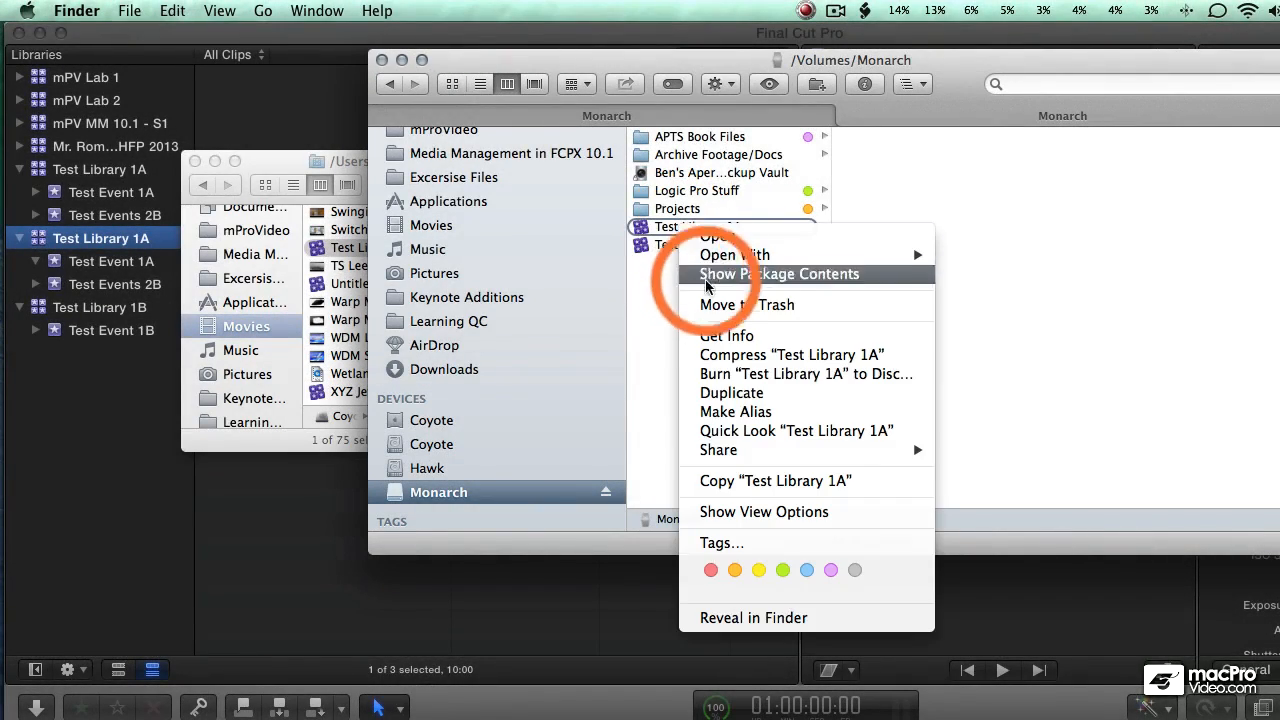
click(706, 304)
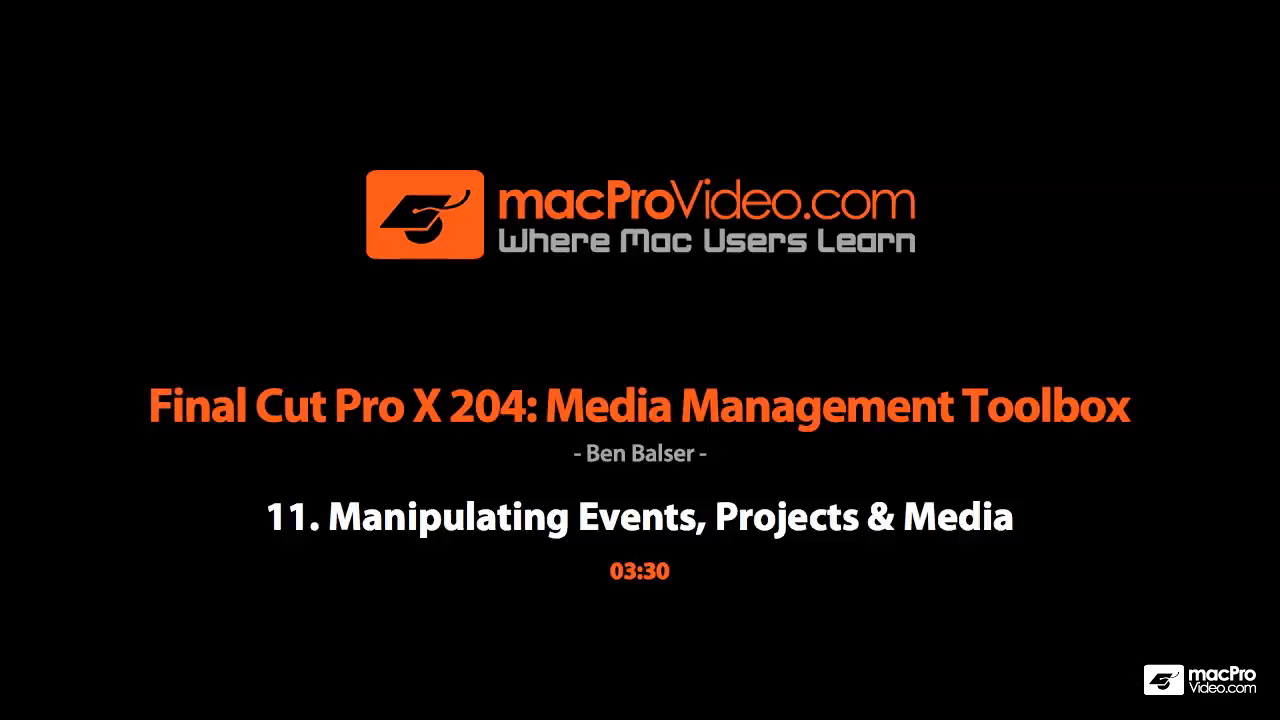